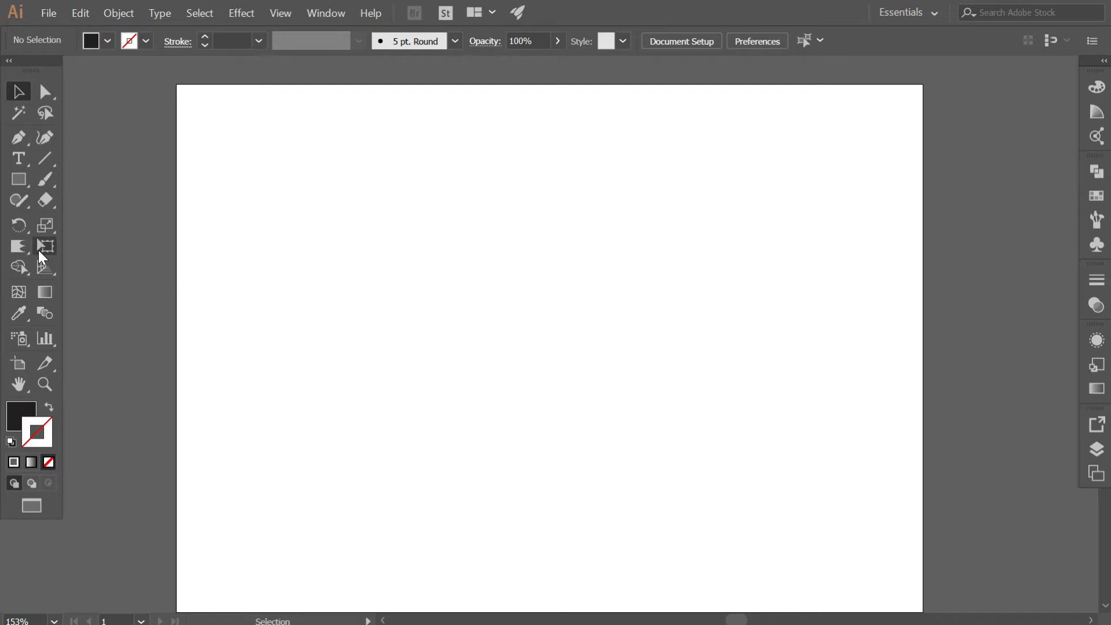
Draw a black square in the artboard's upper part and rotate it slightly clockwise with the Free Transform tool
left_click(18, 179)
left_click_drag(329, 189, 471, 330)
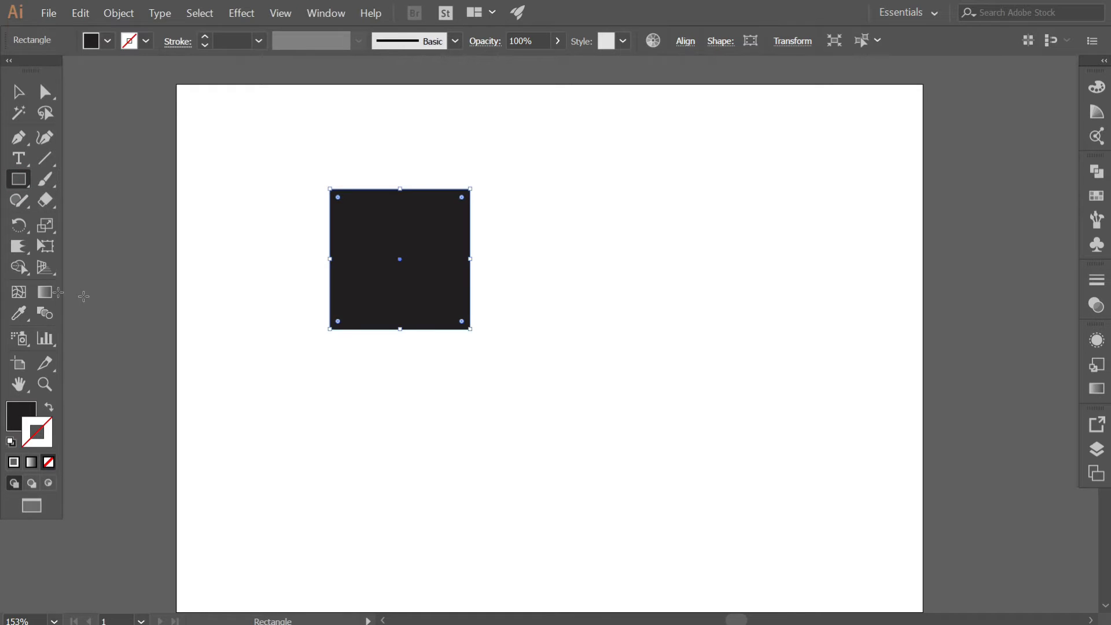
left_click(47, 245)
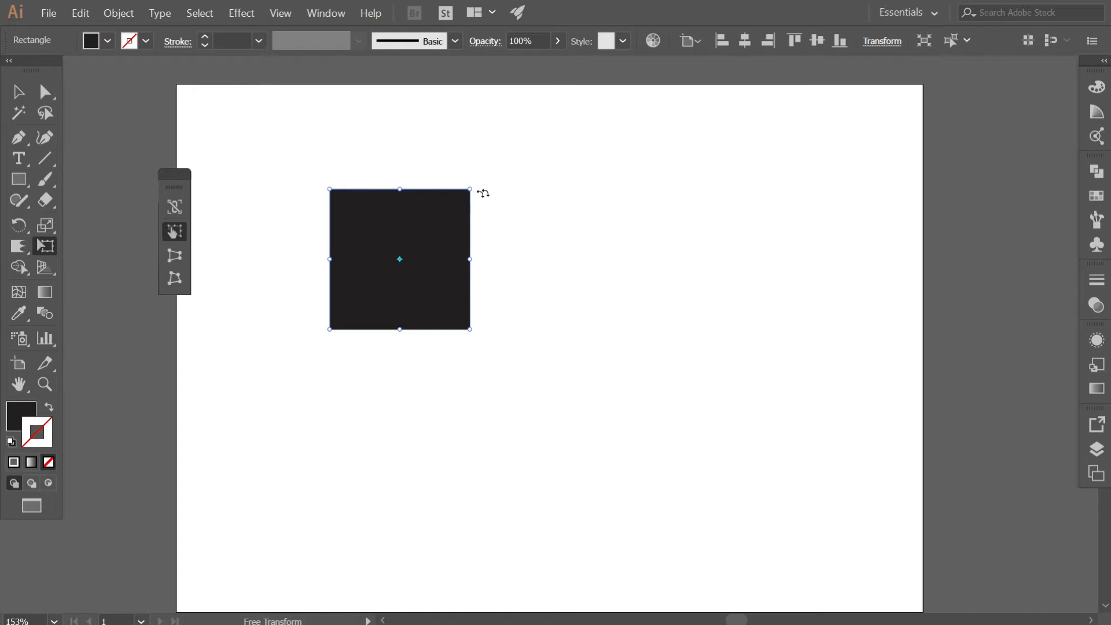
left_click_drag(496, 177, 467, 189)
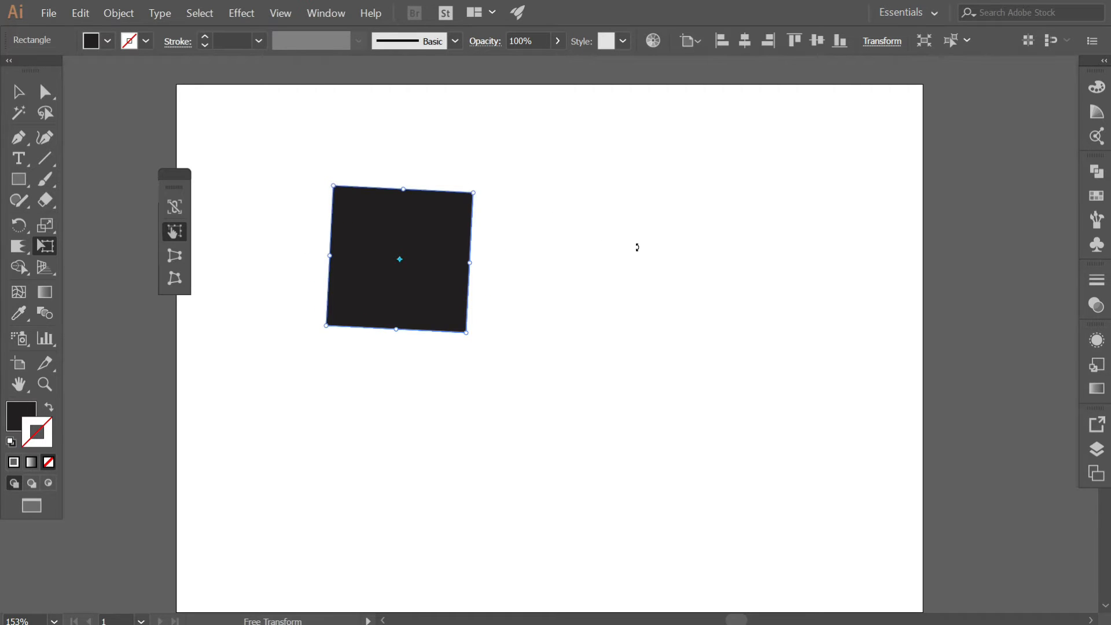
Rotate the square further clockwise with the Selection tool, and turn it back upright with the Free Transform tool
left_click(18, 91)
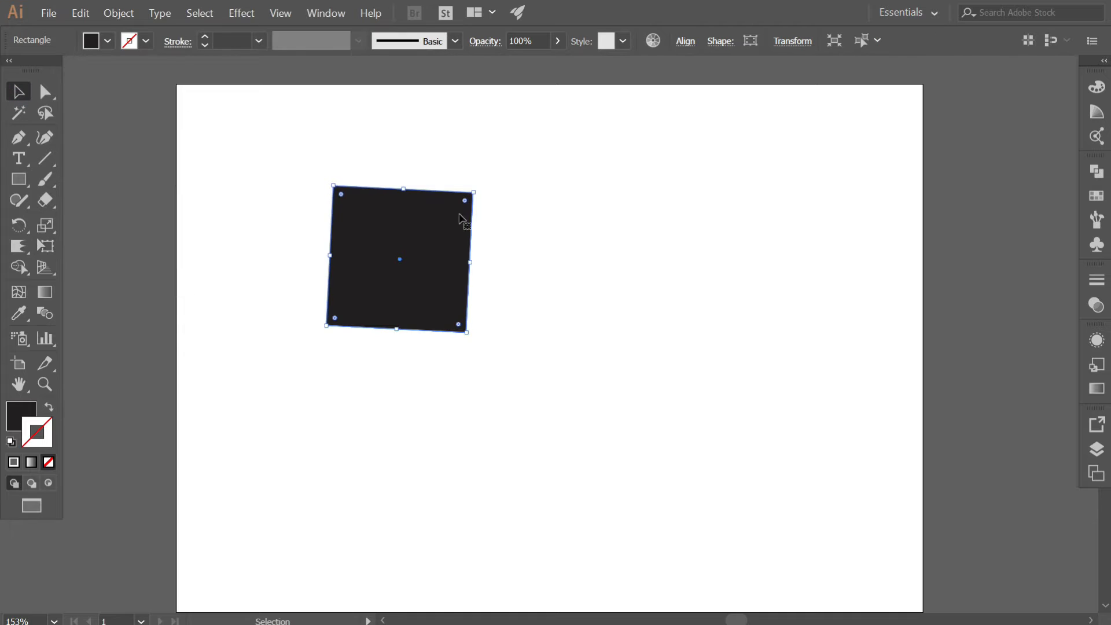
left_click_drag(478, 188, 509, 233)
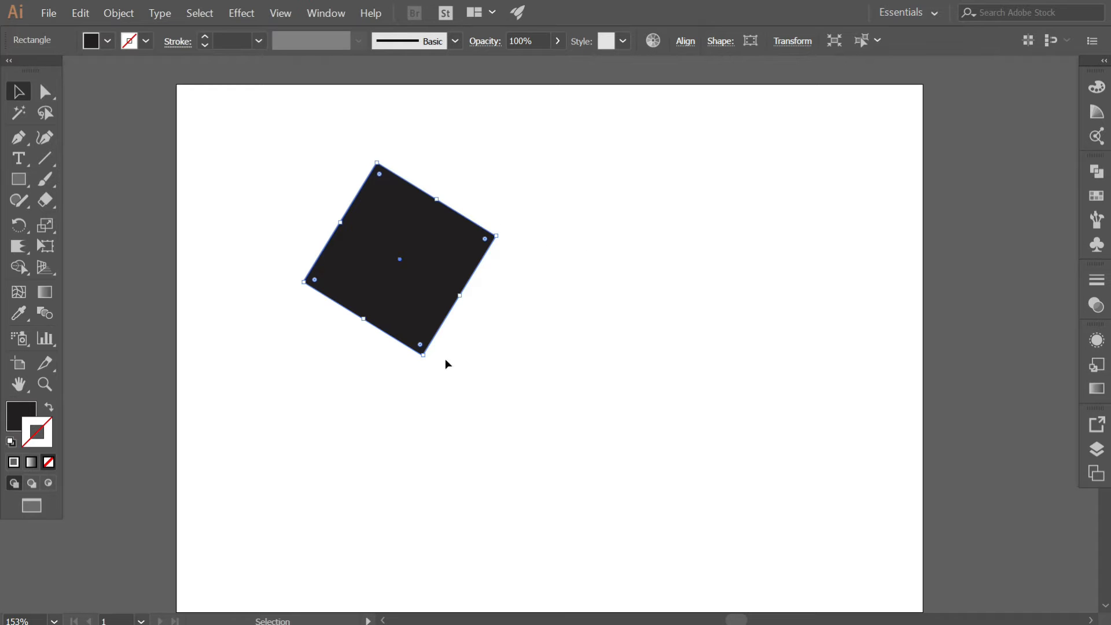
left_click(47, 247)
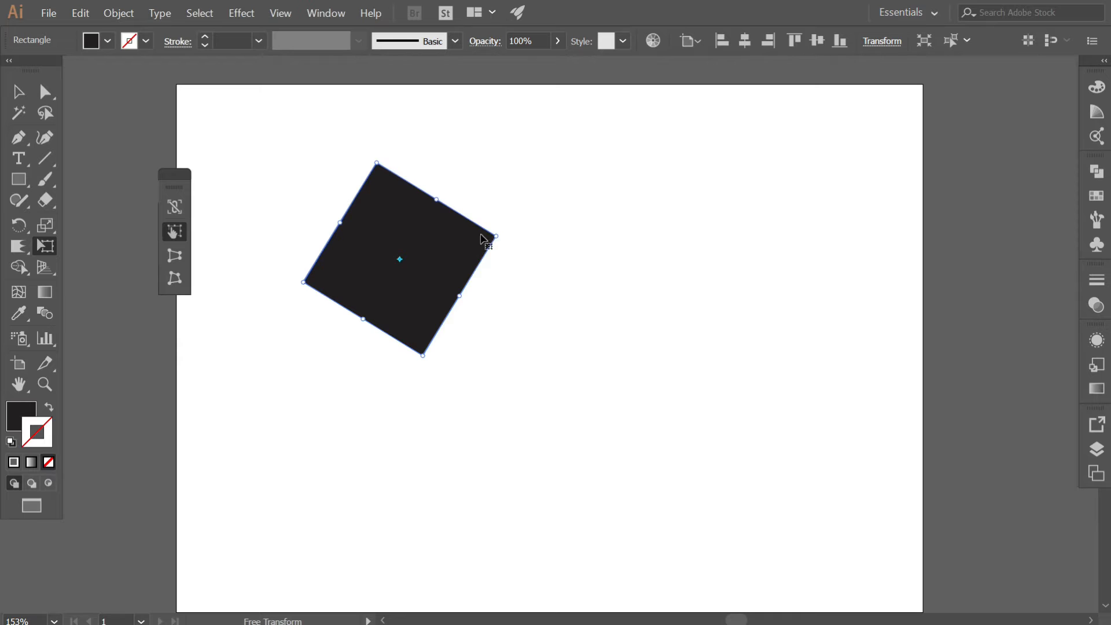
left_click_drag(792, 210, 493, 380)
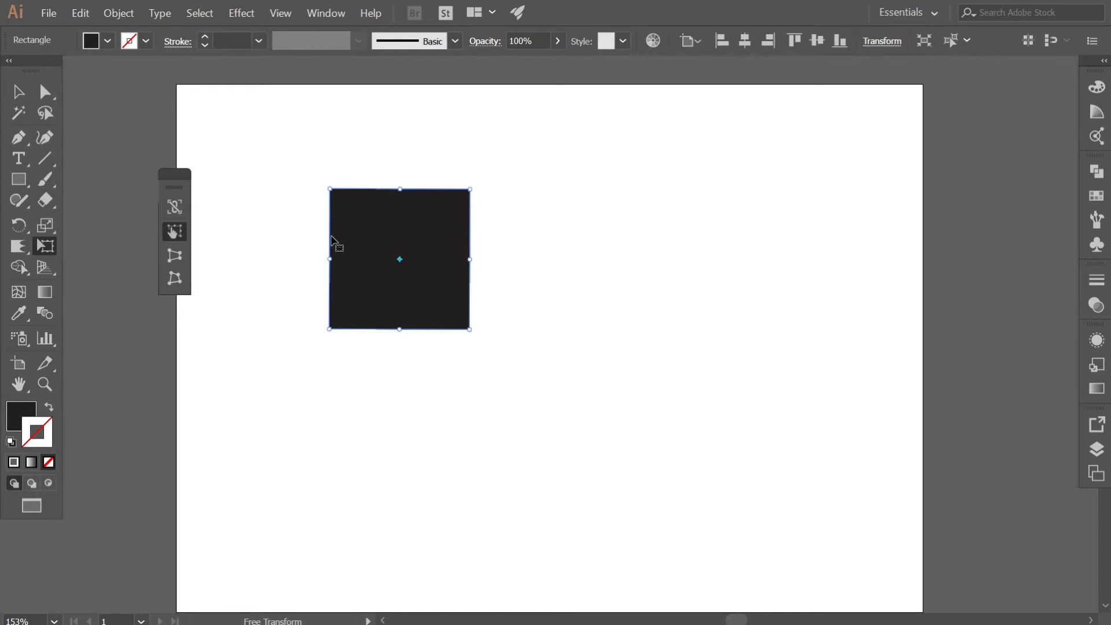
Stretch the square into a wide rectangle with Free Transform, and adjust its upper-right corner slightly with the Selection tool
left_click(177, 233)
key("ctrl+plus")
key("ctrl+plus")
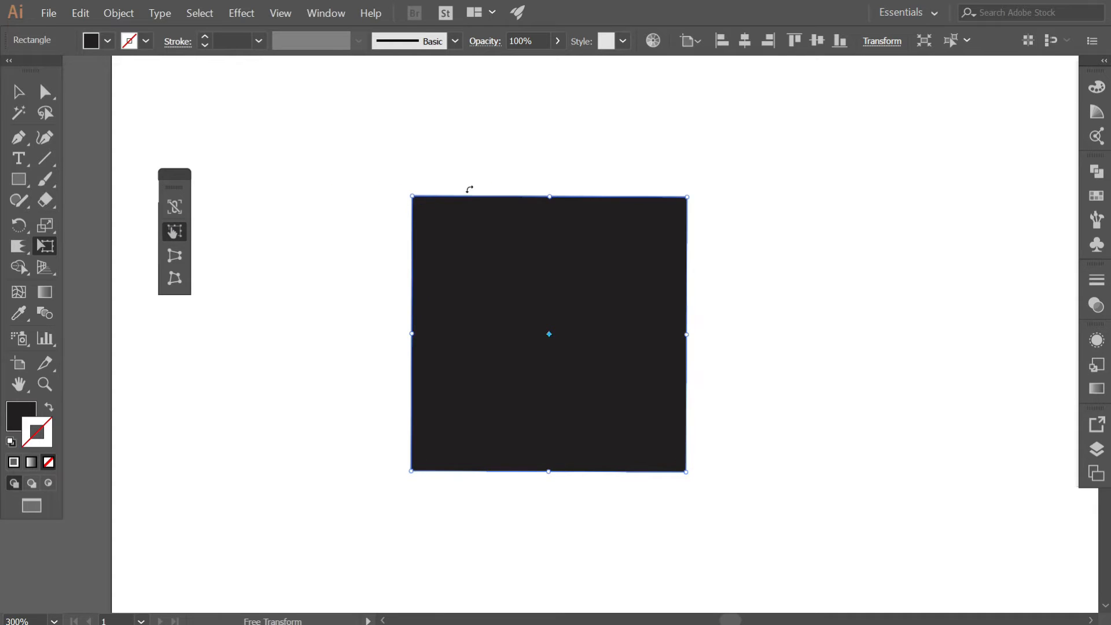
scroll(711, 234, "up", 1)
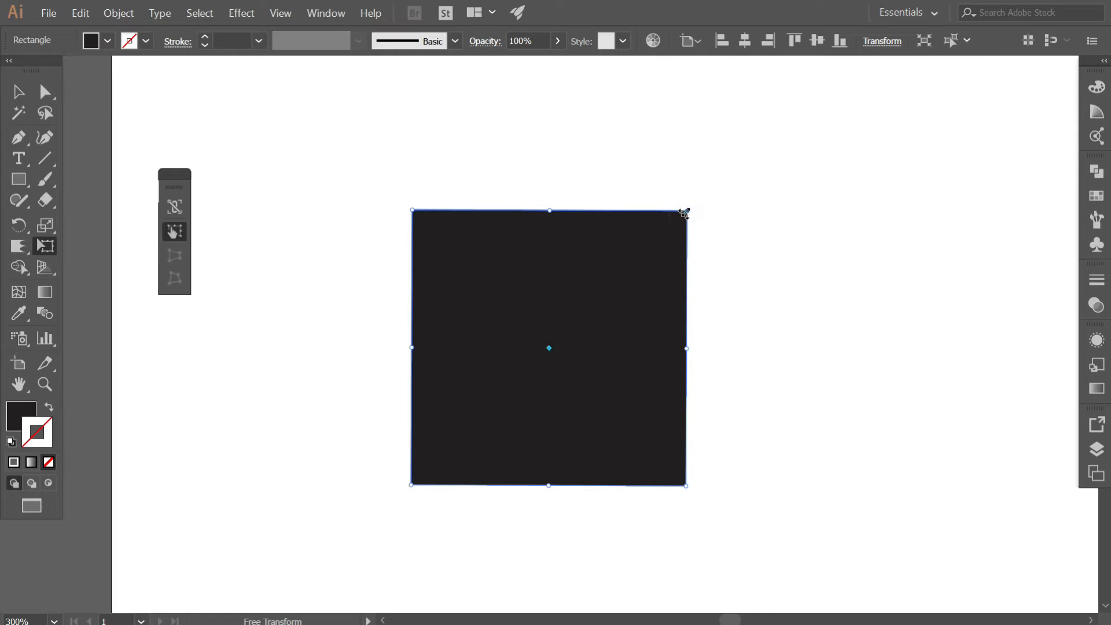
left_click_drag(686, 212, 799, 262)
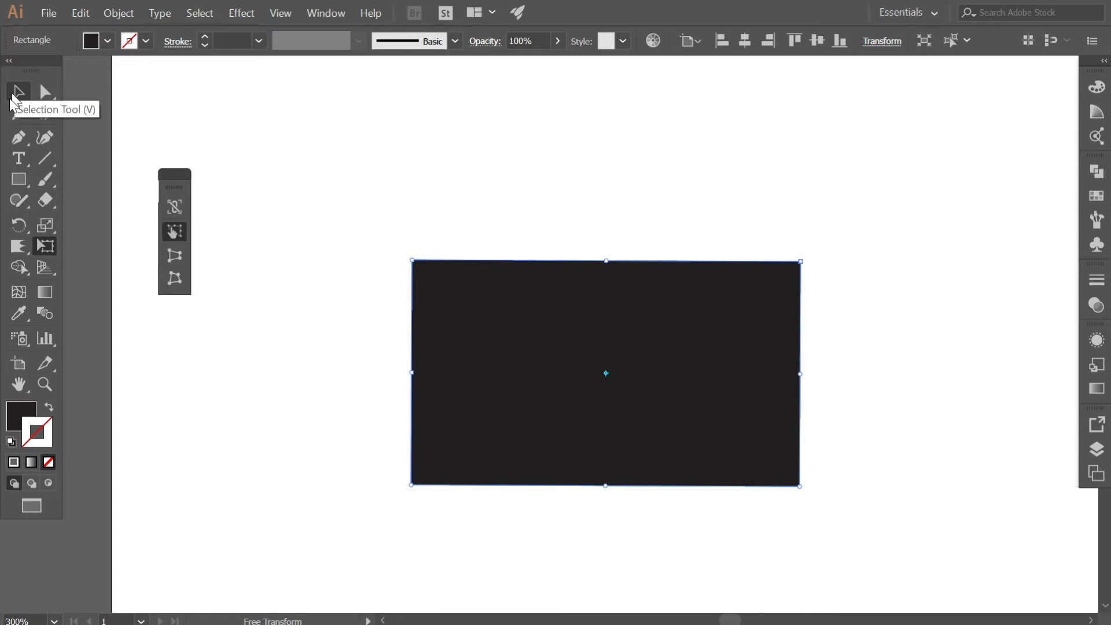
left_click(18, 92)
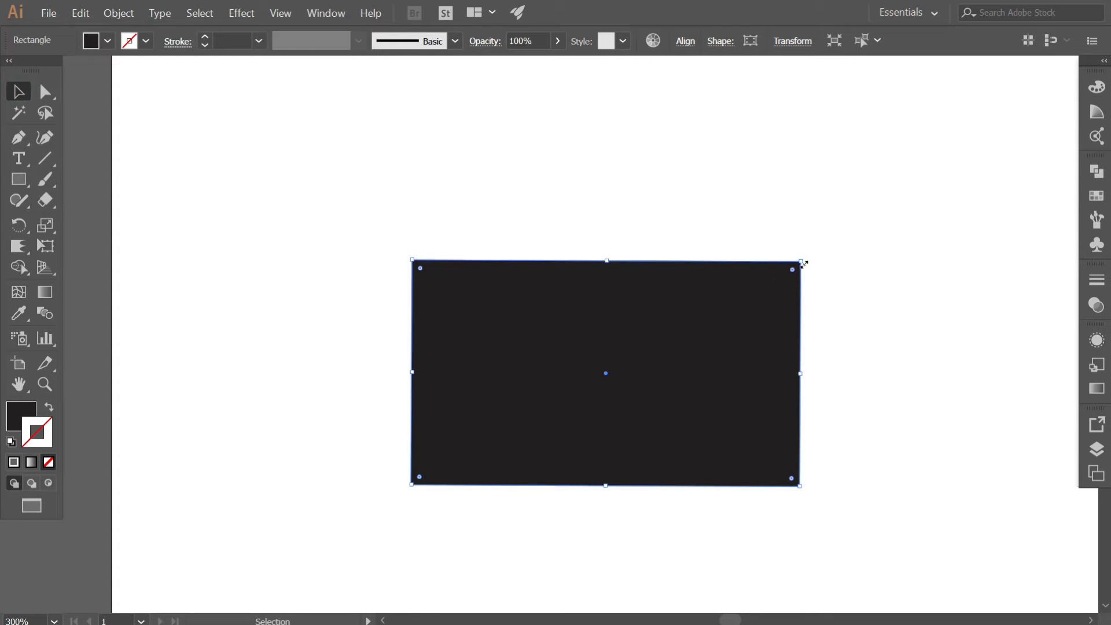
mouse_move(801, 261)
left_mouse_down()
mouse_move(843, 151)
mouse_move(856, 186)
mouse_move(802, 184)
mouse_move(795, 260)
left_mouse_up()
scroll(102, 255, "up", 3)
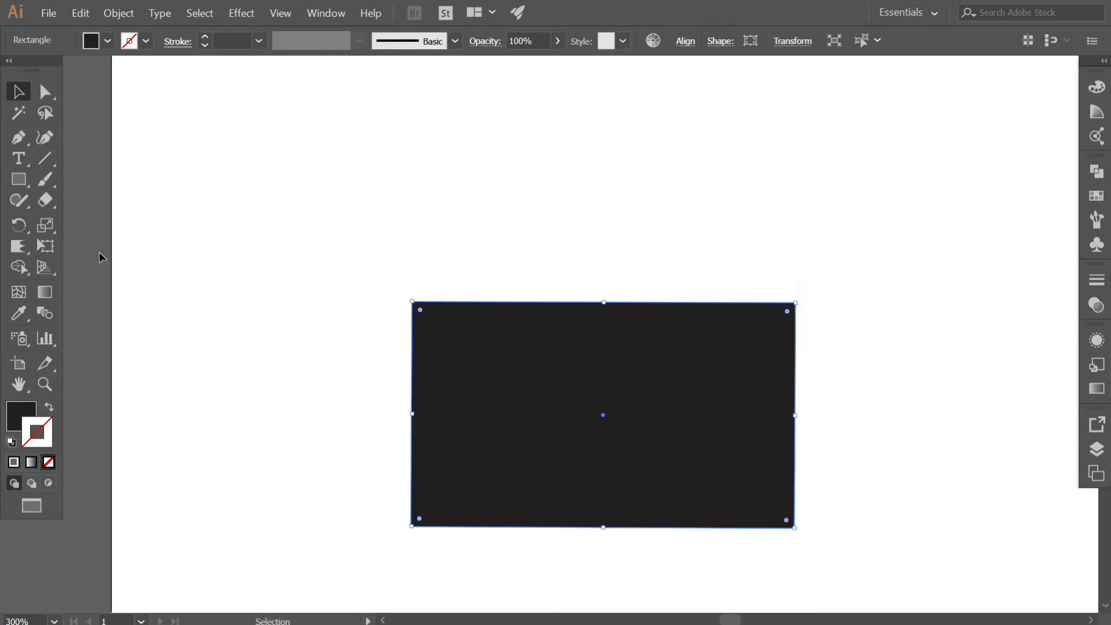
Draw a second, smaller black square above the wide rectangle
left_click(18, 177)
scroll(480, 252, "up", 2)
left_click_drag(464, 217, 601, 352)
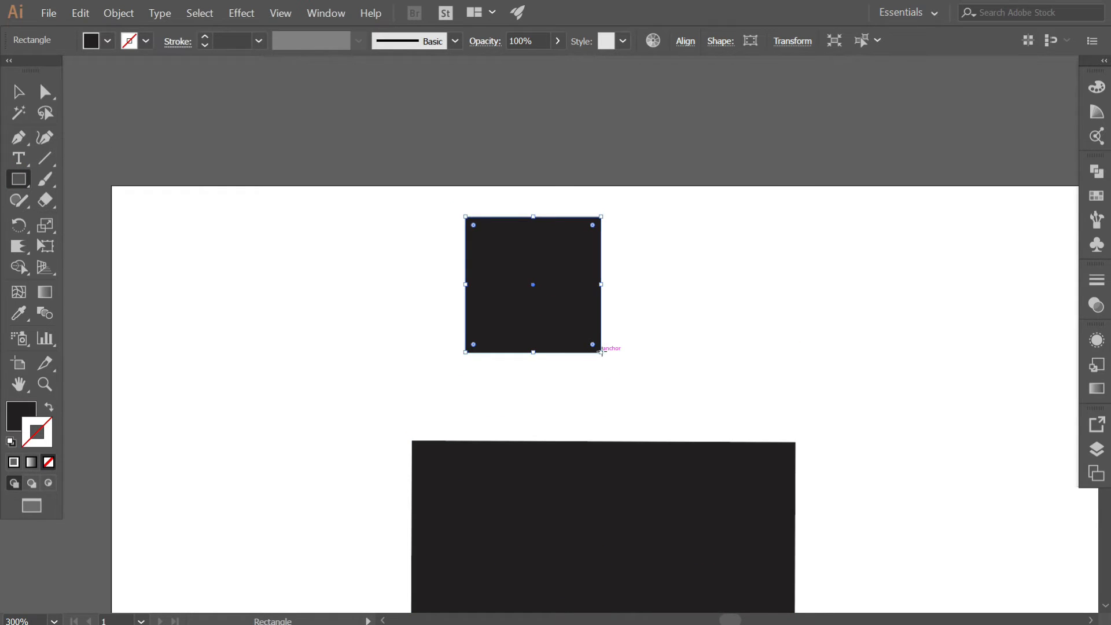
Enable Constrain for Free Transform and scale the small square proportionally to a slightly smaller size from its upper-right corner
left_click(48, 246)
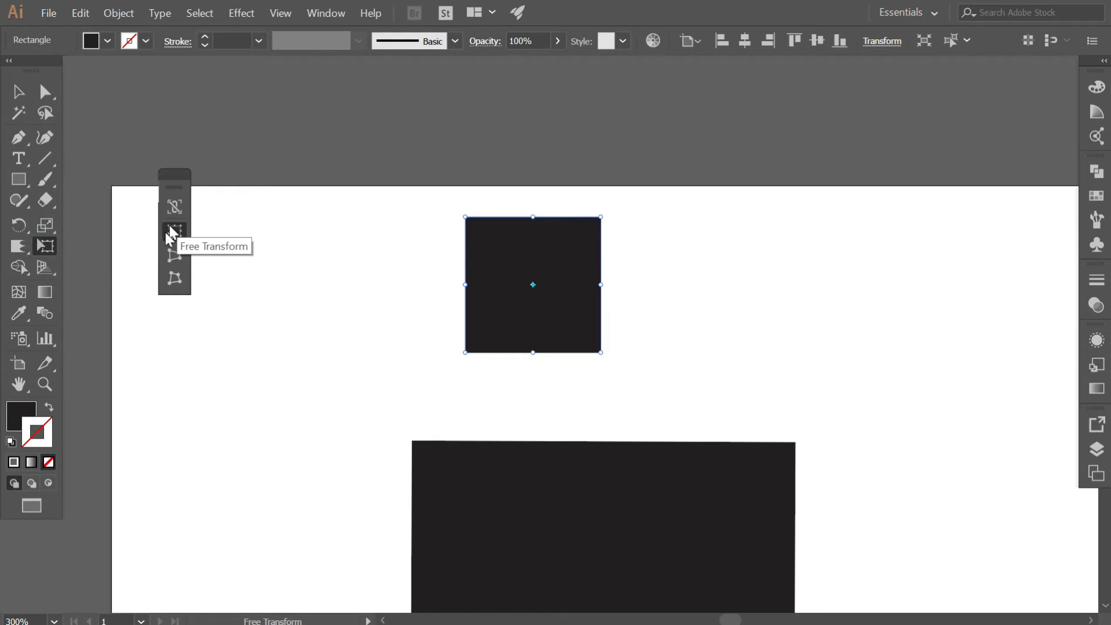
left_click(173, 207)
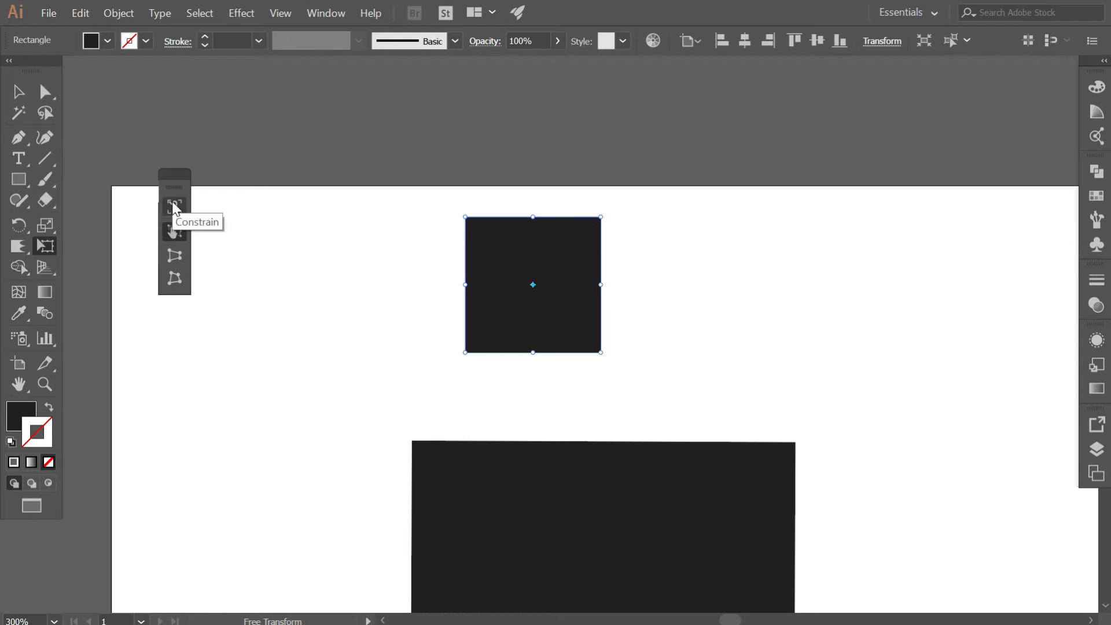
left_click(174, 207)
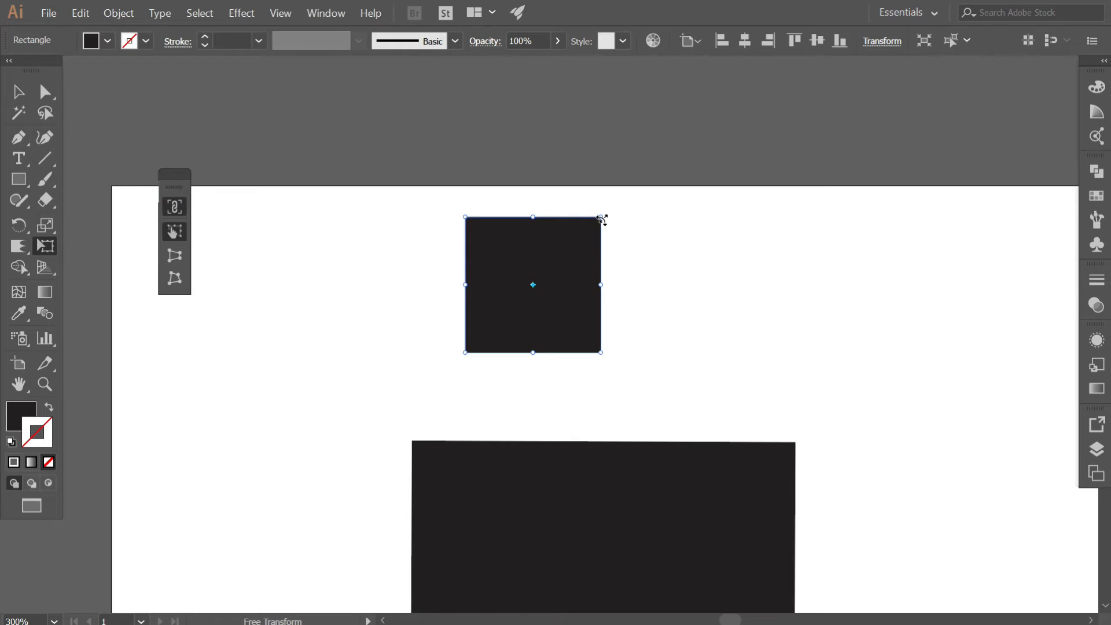
left_click_drag(602, 219, 777, 163)
left_click_drag(712, 104, 627, 266)
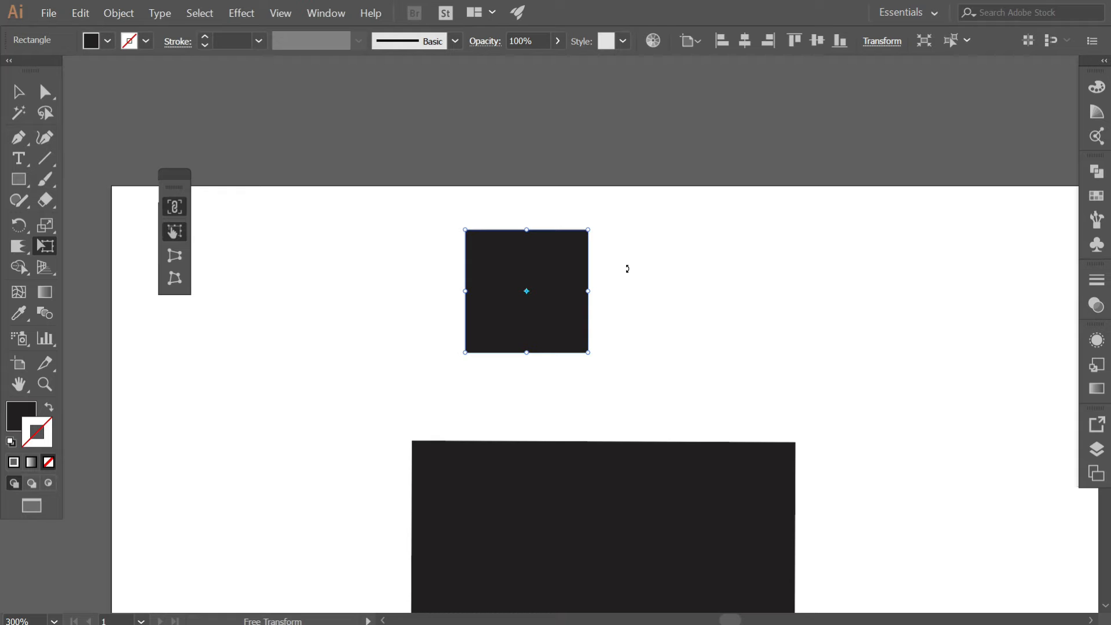
Enlarge the small square proportionally from its centre with the Selection tool
left_click(18, 91)
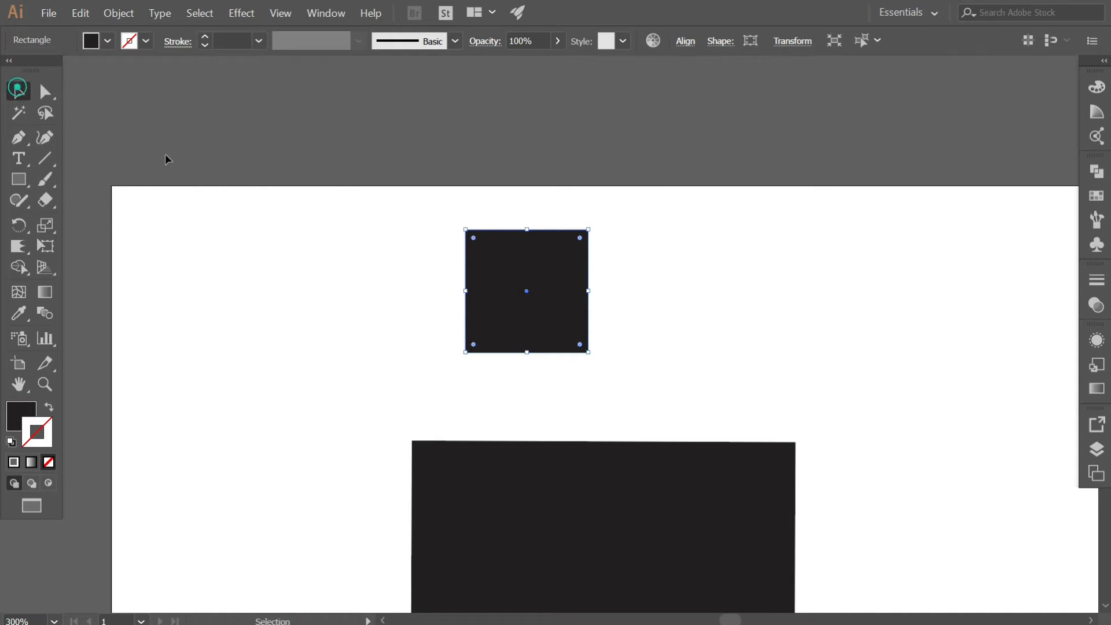
scroll(474, 244, "down", 4)
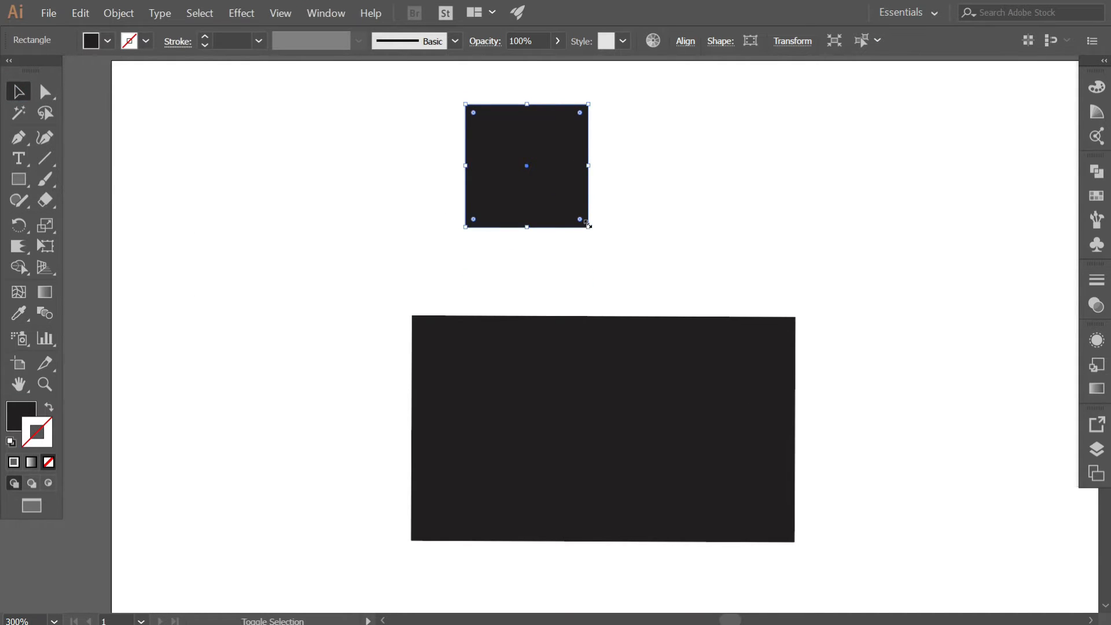
left_click_drag(588, 228, 616, 254)
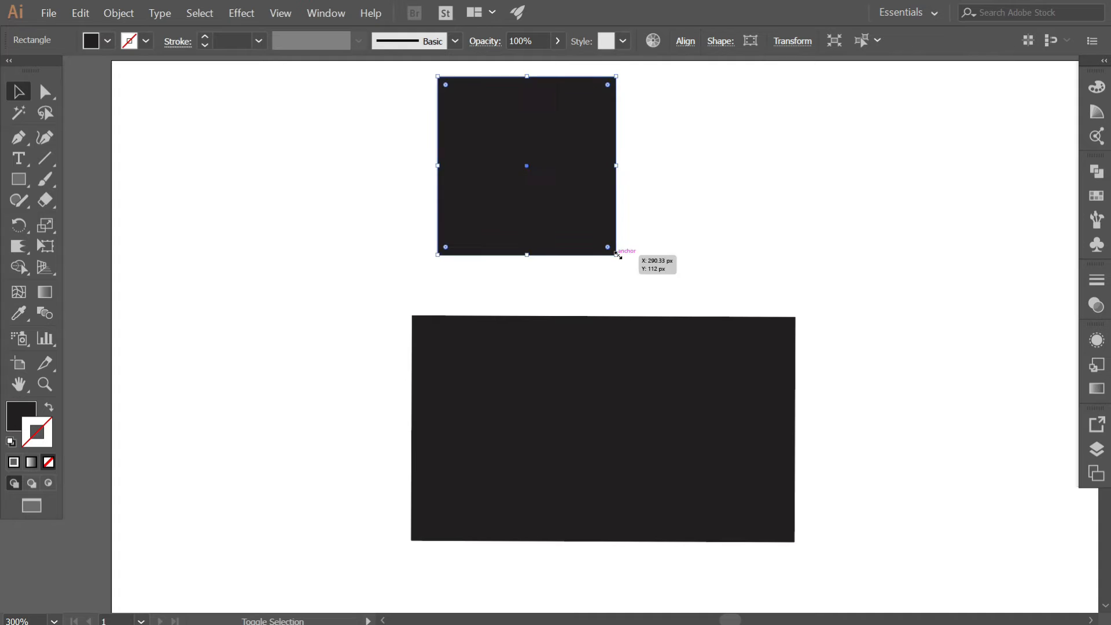
scroll(616, 254, "up", 4)
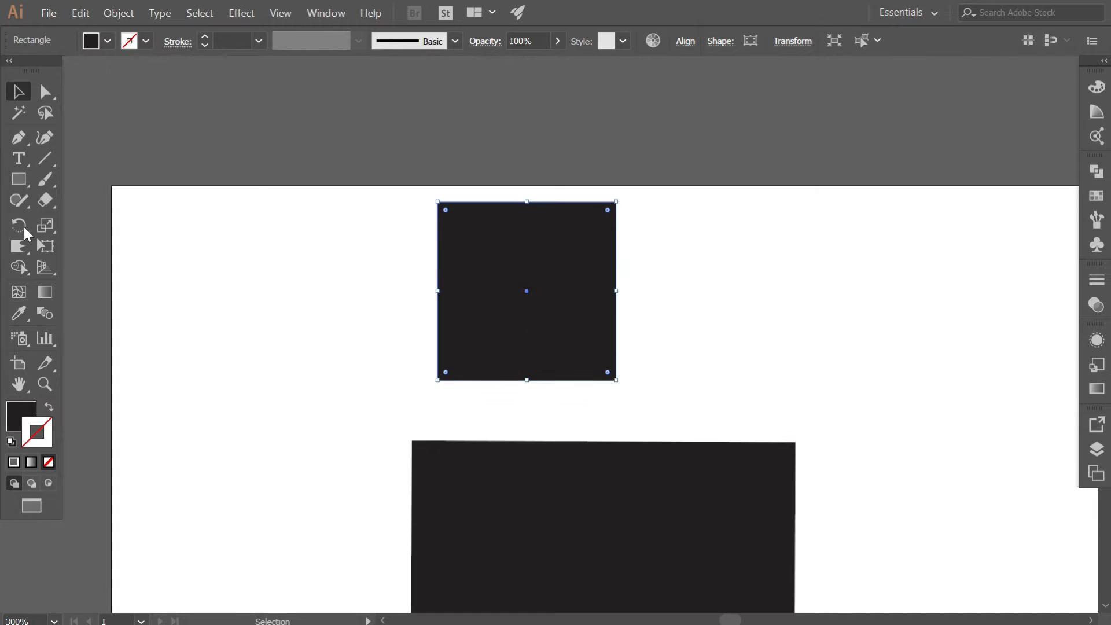
Enlarge the upper square proportionally past the artboard's top edge using Free Transform with Constrain enabled
left_click(45, 246)
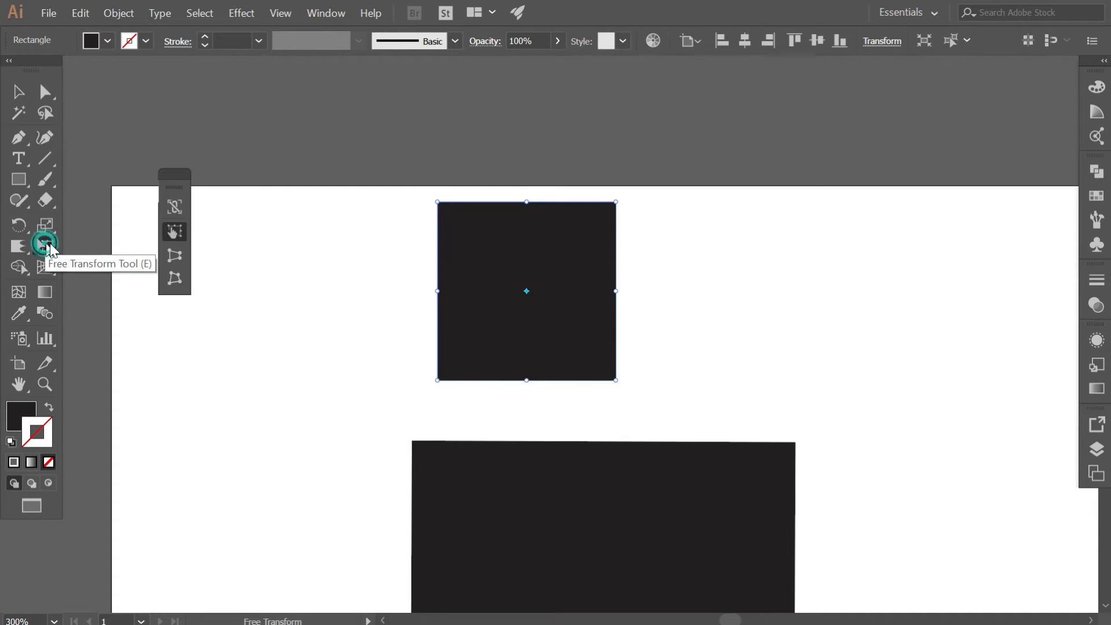
left_click(176, 204)
left_click_drag(615, 201, 840, 155)
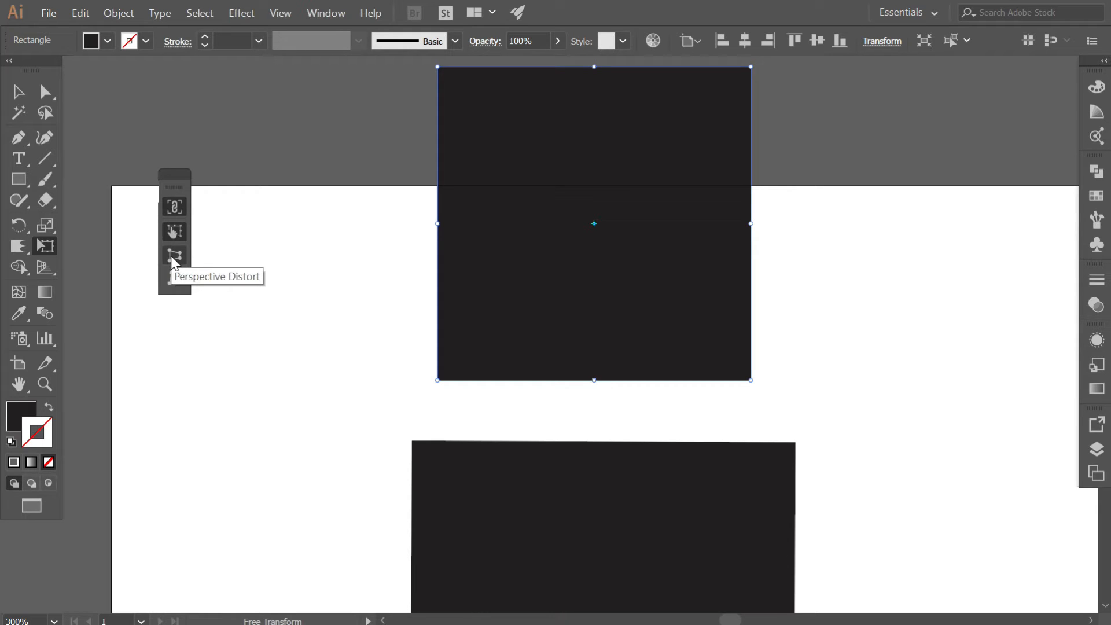
Apply Perspective Distort to the upper square, narrowing its right side to form a trapezoid
scroll(174, 258, "up", 2)
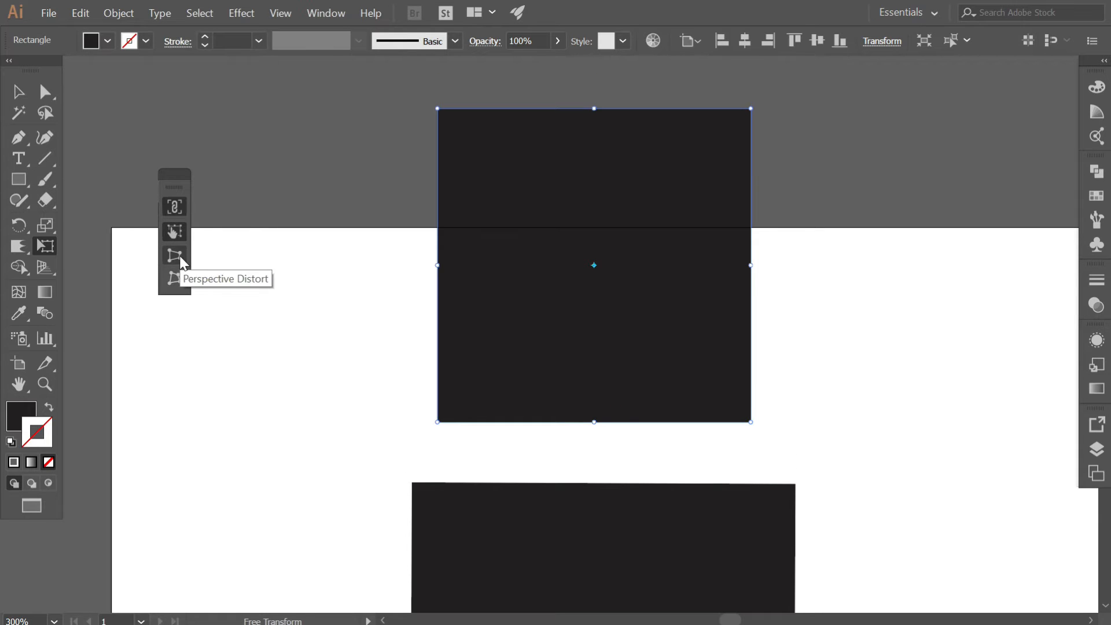
left_click(174, 255)
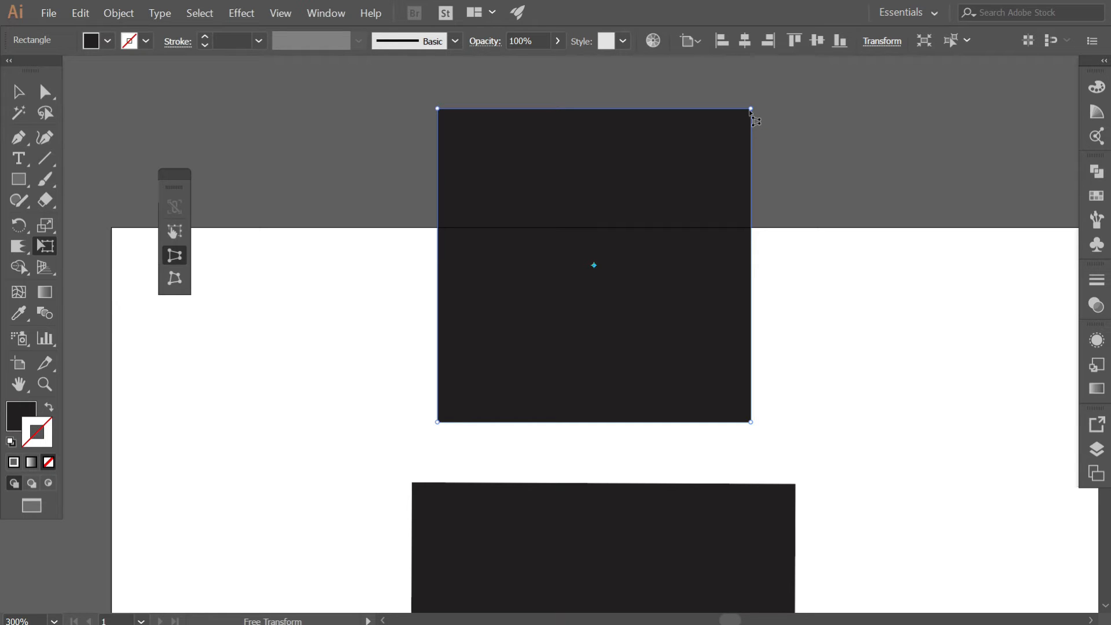
left_click_drag(750, 111, 752, 244)
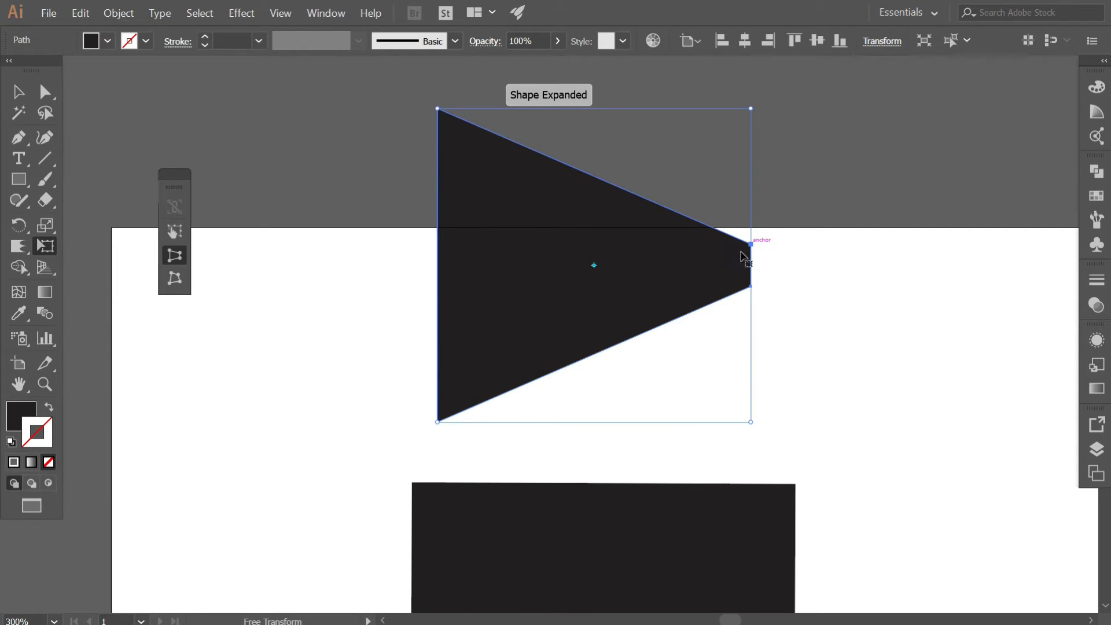
Move the trapezoid to the left, clear of the black rectangle, and reposition the rectangle slightly on the artboard
left_click_drag(750, 246, 529, 220)
scroll(660, 305, "down", 7)
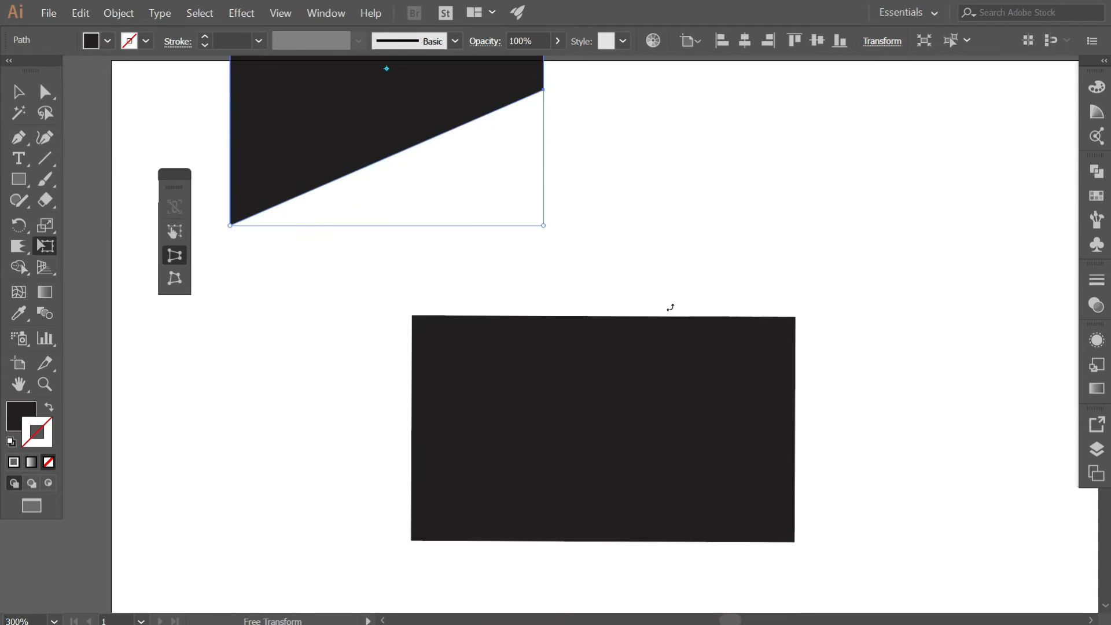
scroll(655, 320, "up", 4)
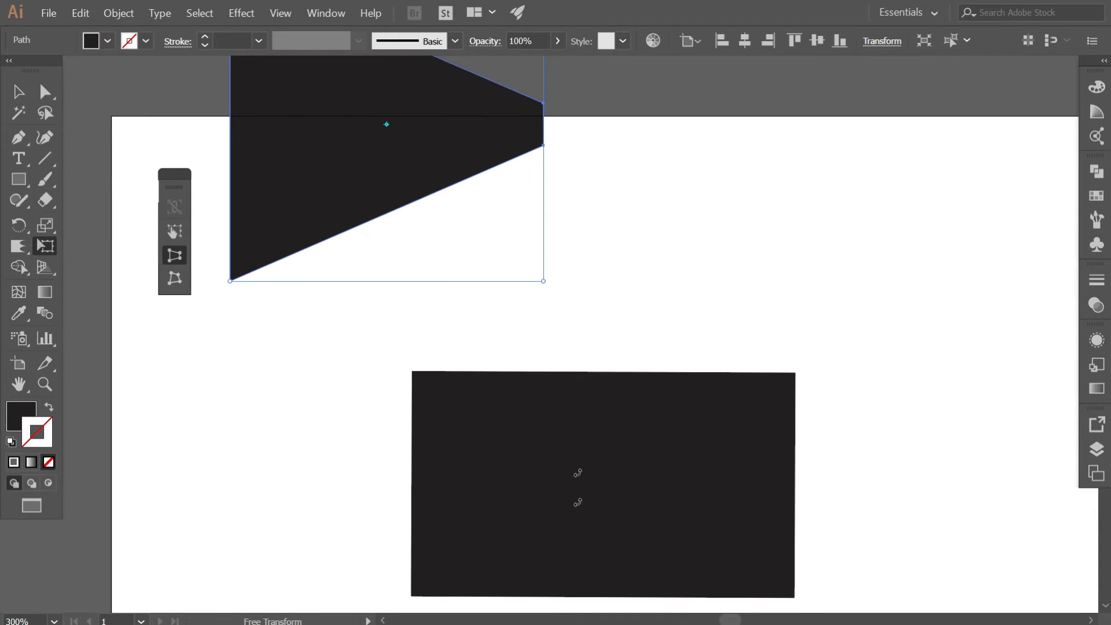
left_click(19, 92)
scroll(558, 377, "down", 3)
left_click_drag(558, 376, 606, 352)
left_click_drag(393, 94, 347, 94)
left_click_drag(676, 356, 634, 333)
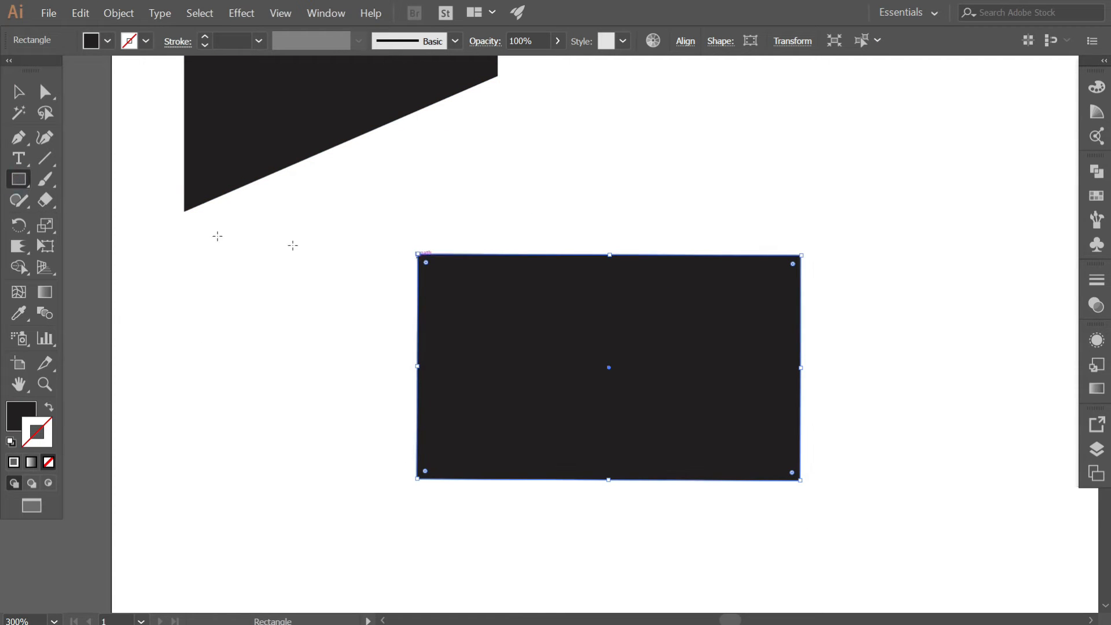
Draw a full-width rectangle over the upper part of the black rectangle and fill it with red
left_click(18, 86)
left_click(246, 258)
key("m")
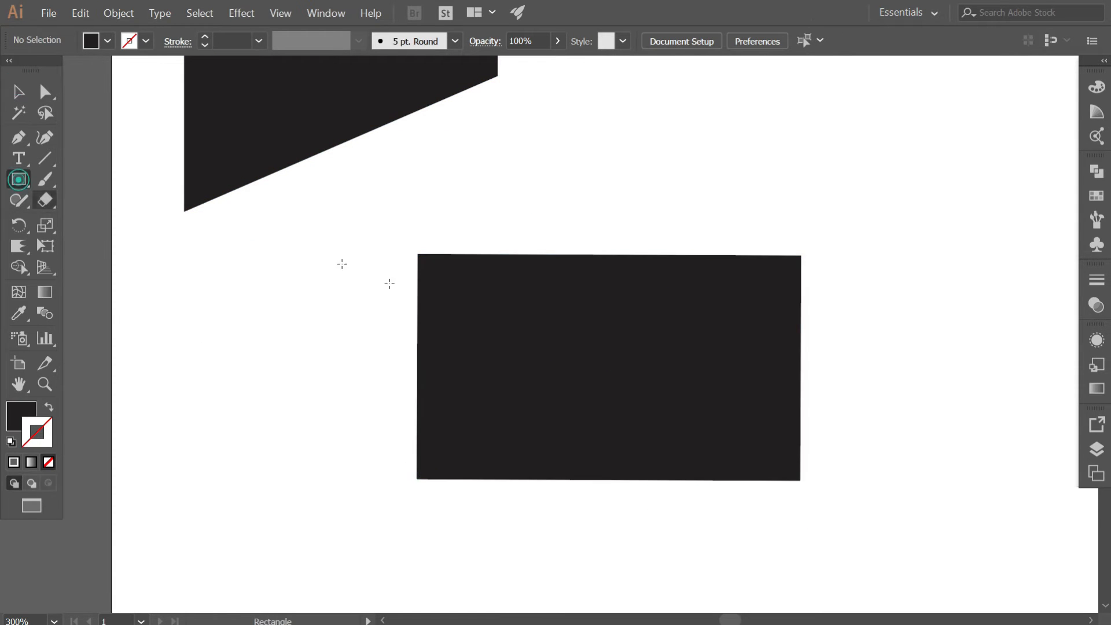
left_click_drag(416, 255, 801, 352)
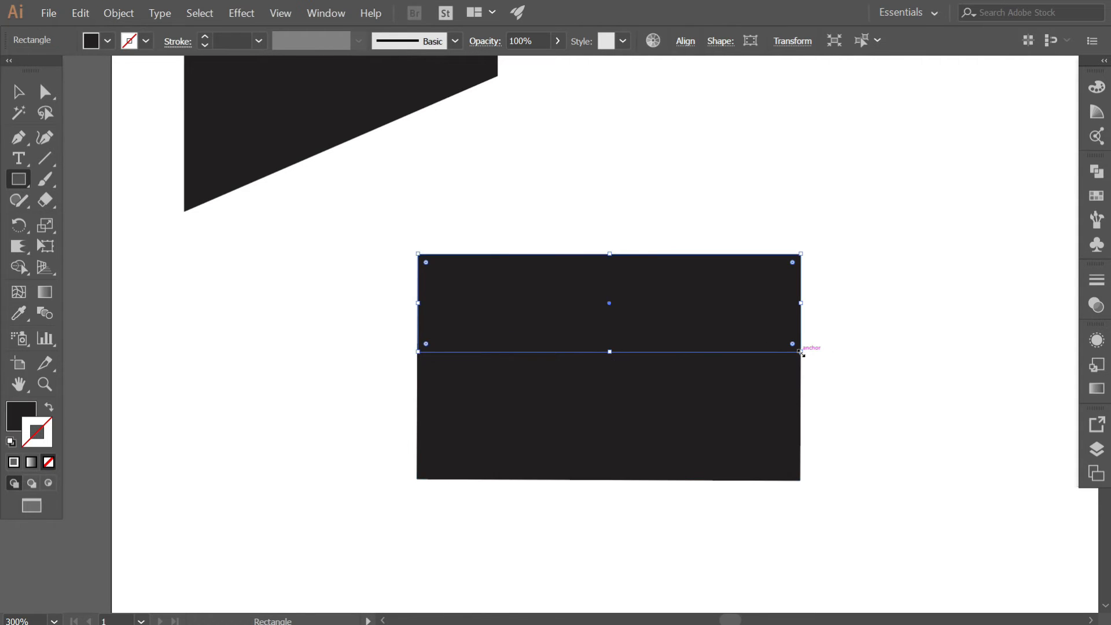
left_click(108, 41)
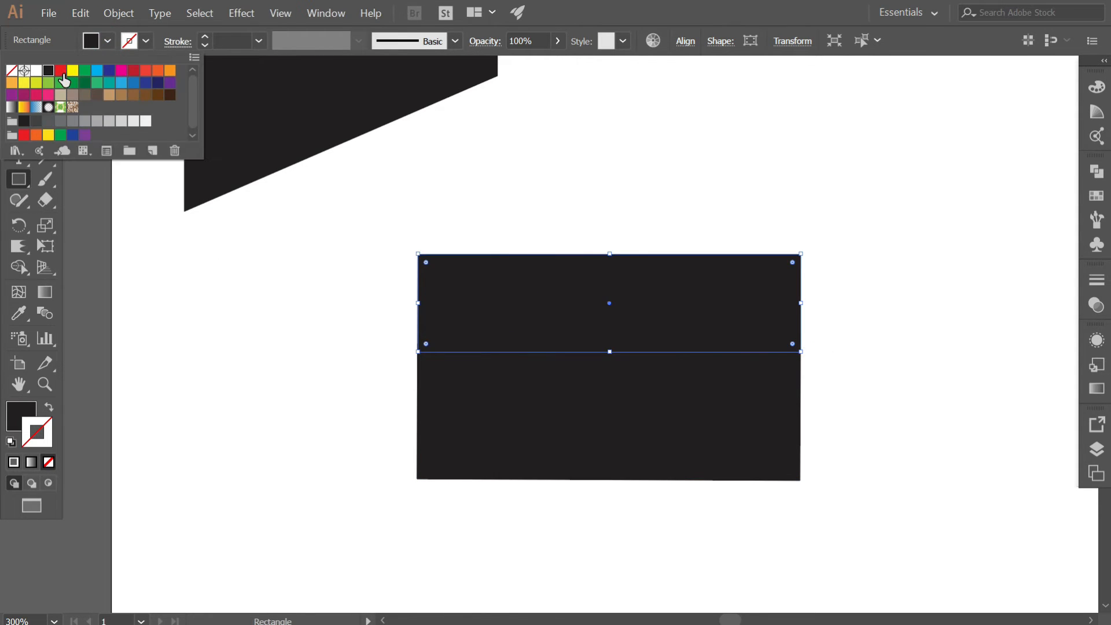
left_click(61, 70)
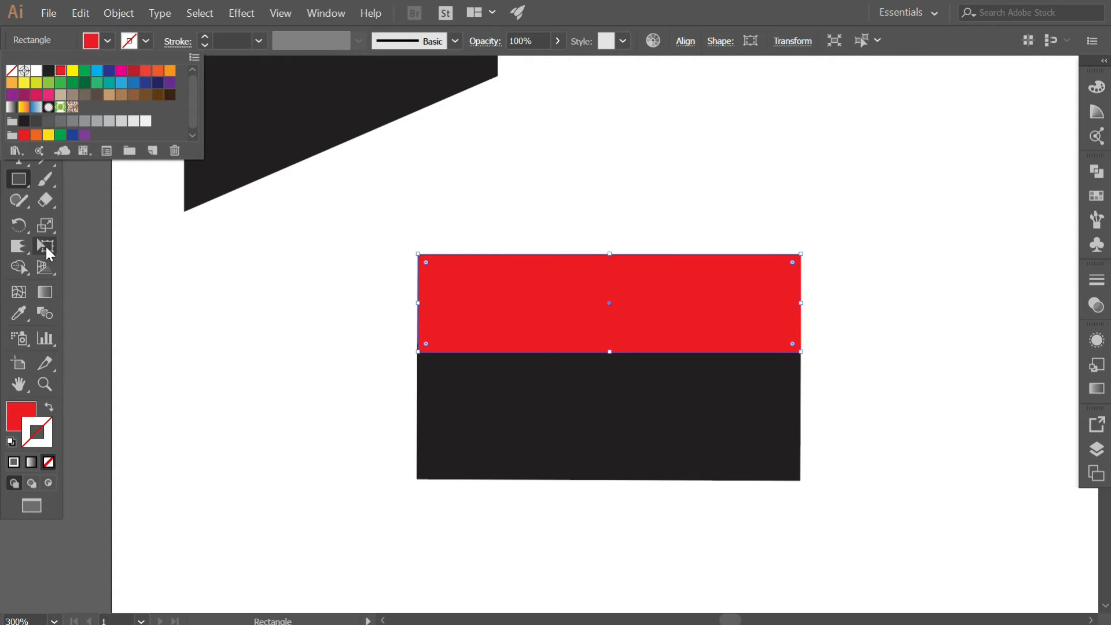
Apply Perspective Distort to the red rectangle, narrowing its lower edge symmetrically into an envelope-flap shape, and deselect it
left_click(46, 248)
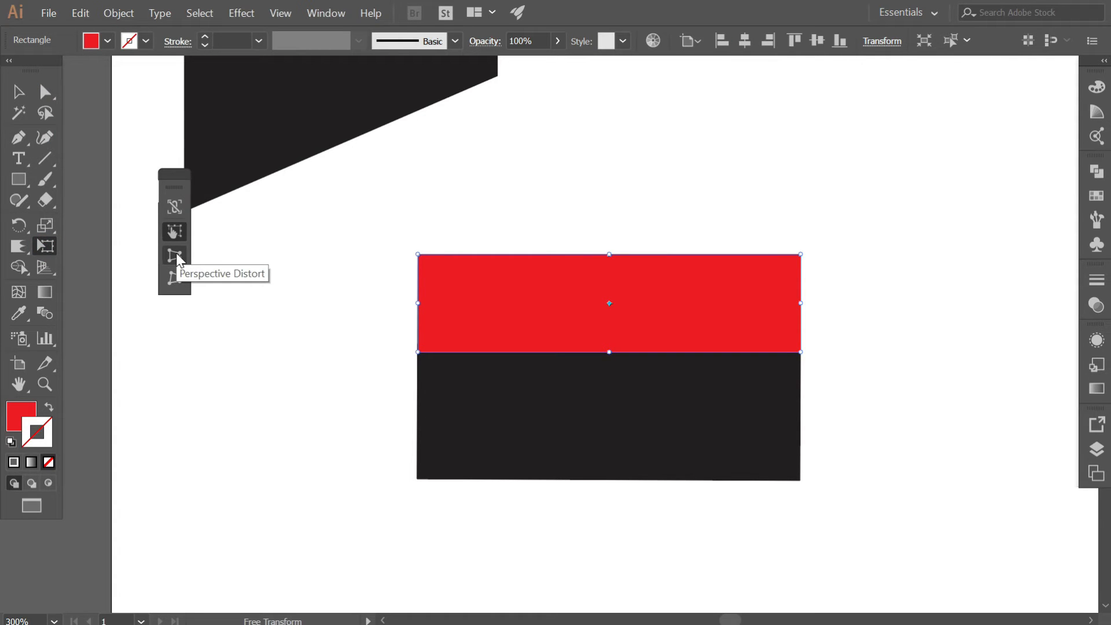
left_click(176, 257)
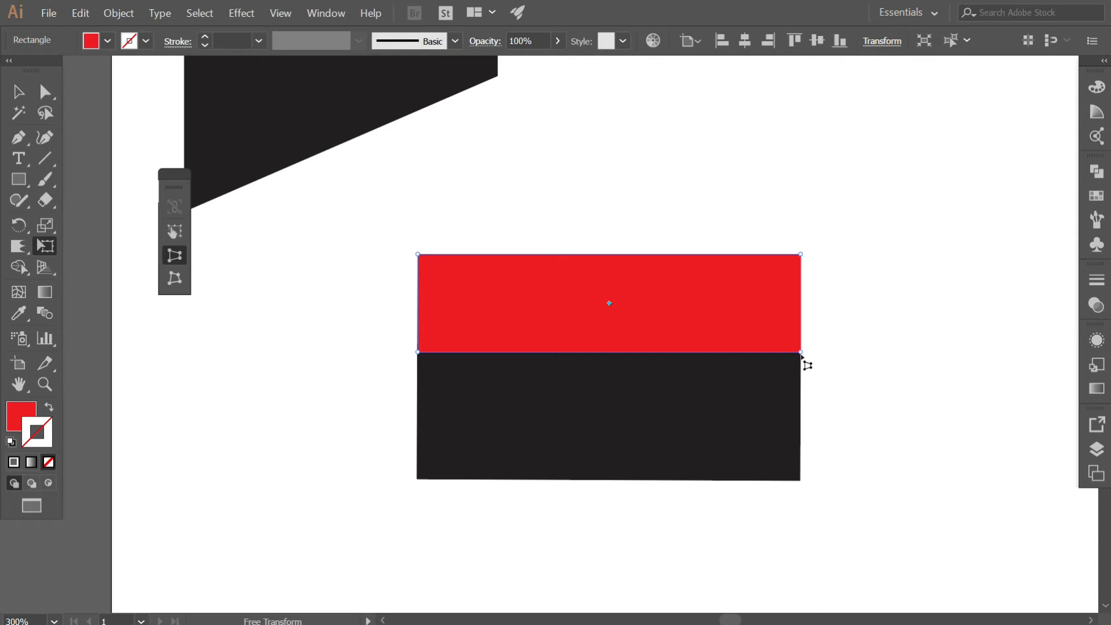
mouse_move(801, 354)
left_mouse_down()
mouse_move(692, 360)
mouse_move(822, 362)
left_mouse_up()
left_click_drag(852, 361, 647, 360)
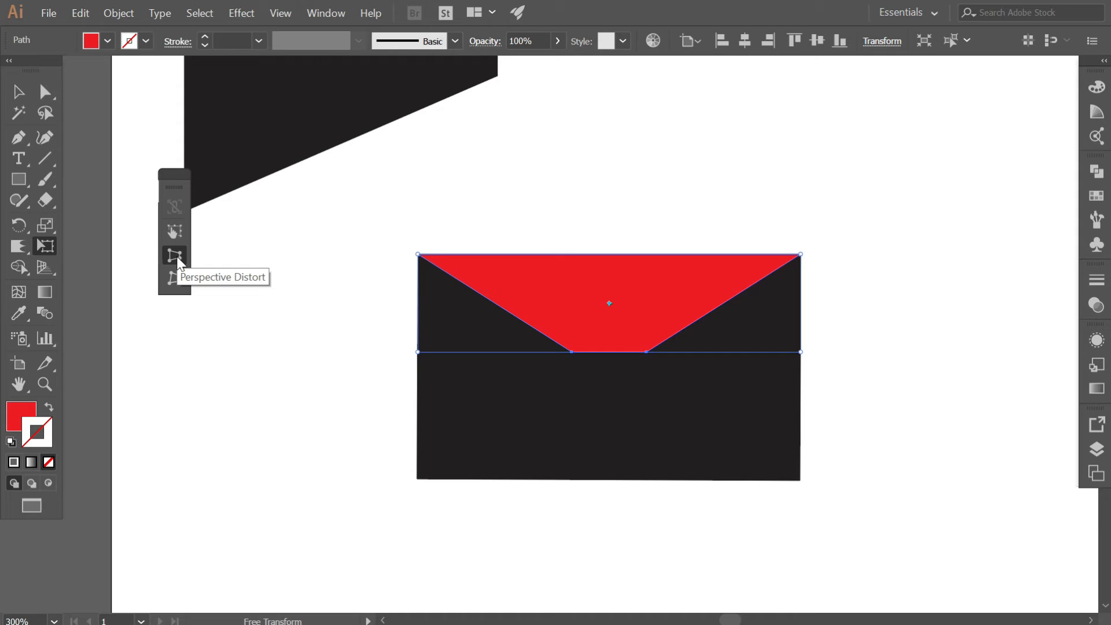
left_click(18, 91)
left_click(850, 345)
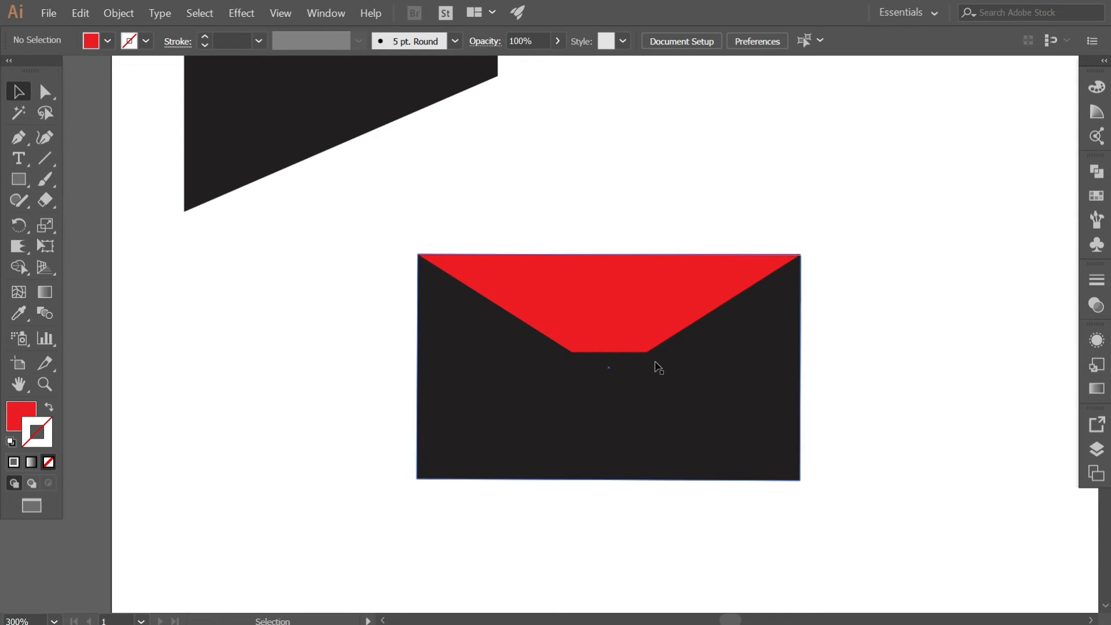
Move only the red flap's lower right anchor point horizontally outward, almost to the black rectangle's right edge, with Direct Selection
left_click(646, 331)
left_click(45, 91)
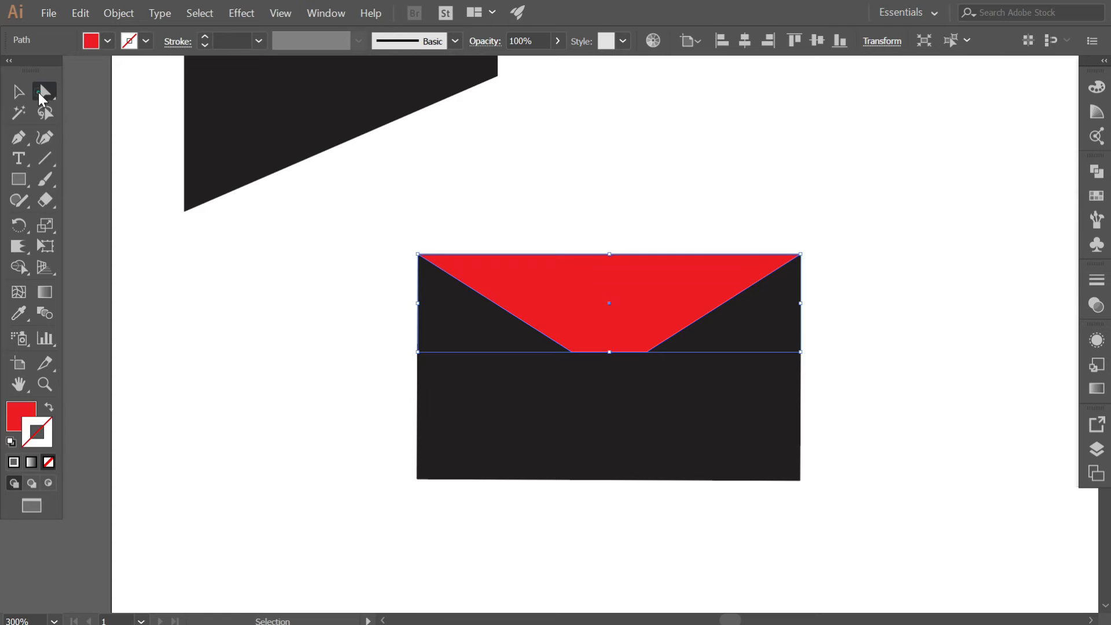
left_click(647, 352)
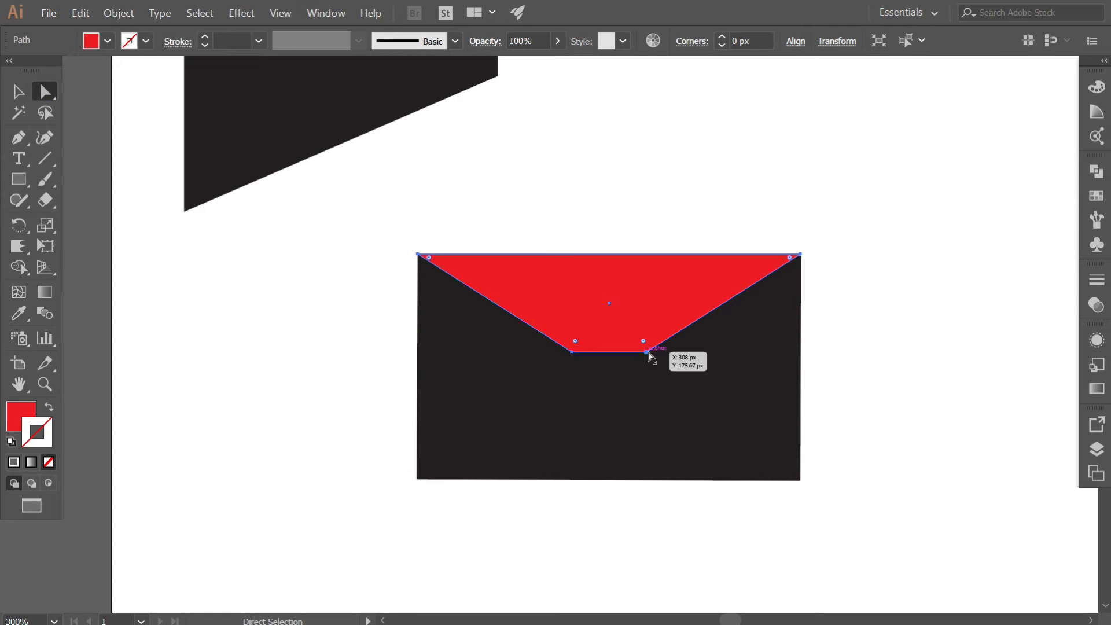
left_click_drag(648, 353, 786, 354)
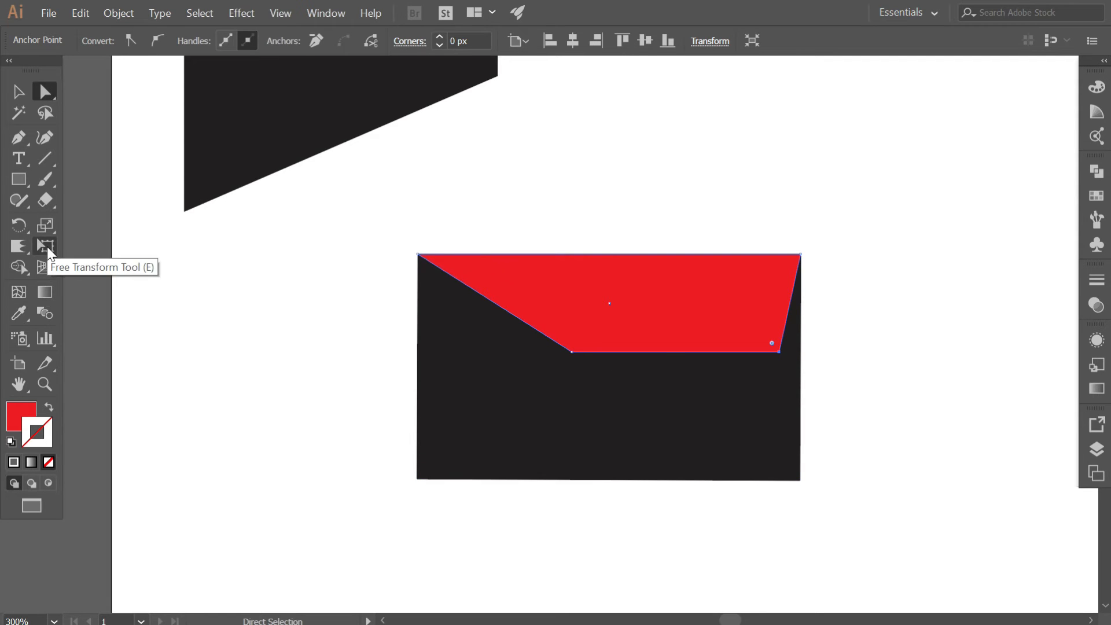
Try to widen the red shape's top edge from its upper right corner with Perspective Distort
left_click(46, 248)
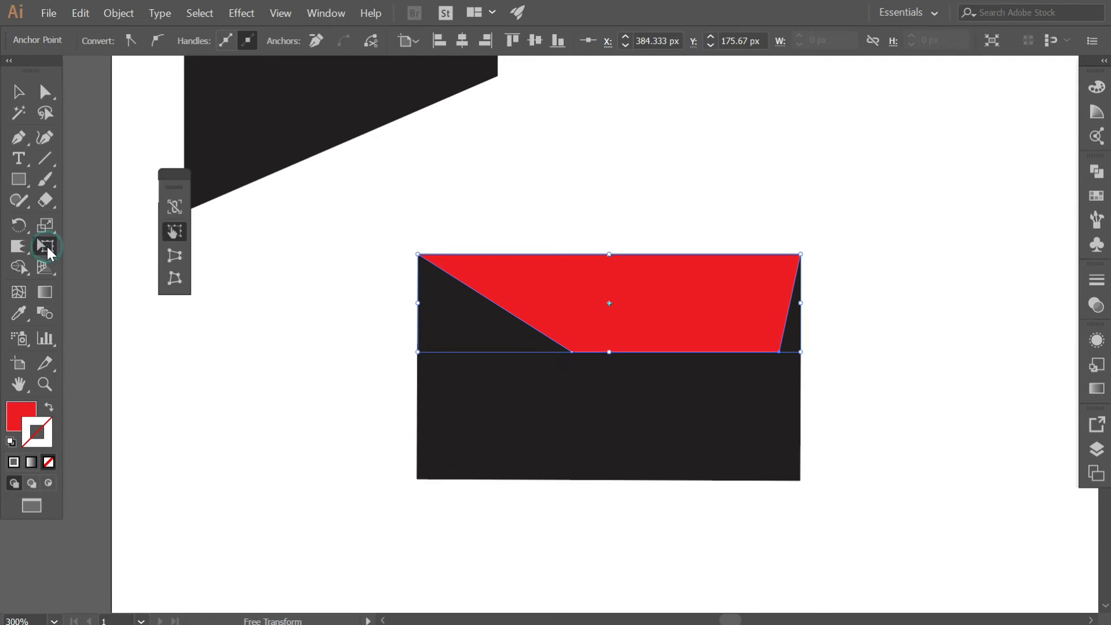
left_click(177, 260)
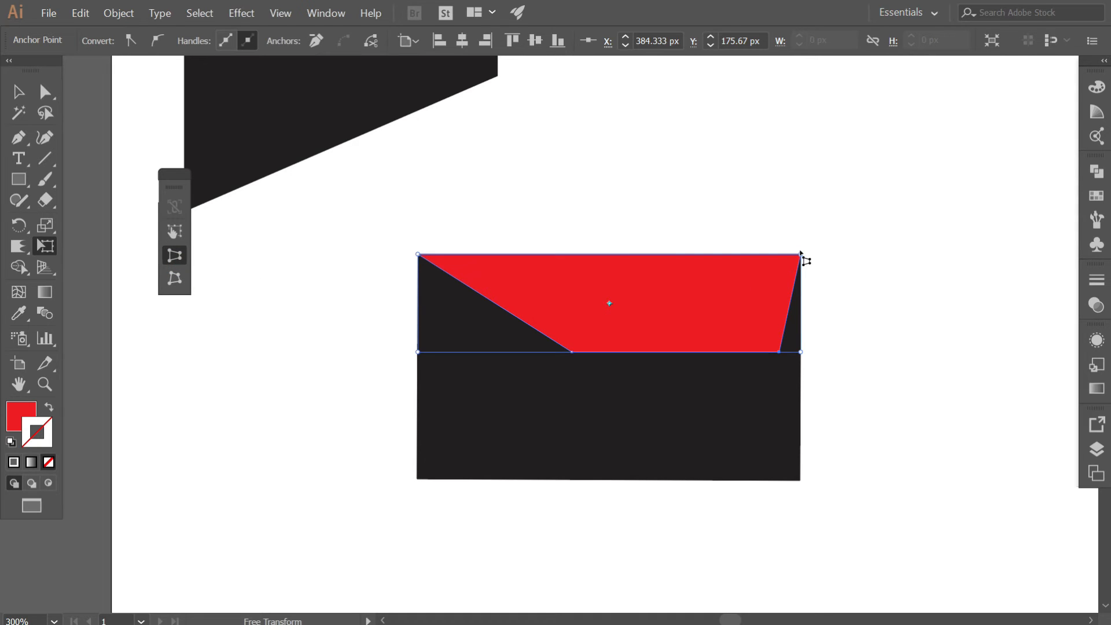
left_click_drag(802, 254, 936, 256)
Apply Perspective Distort to the black rectangle under the red shape, widening its lower edge to form a symmetrical trapezoid
left_click(18, 91)
left_click(518, 408)
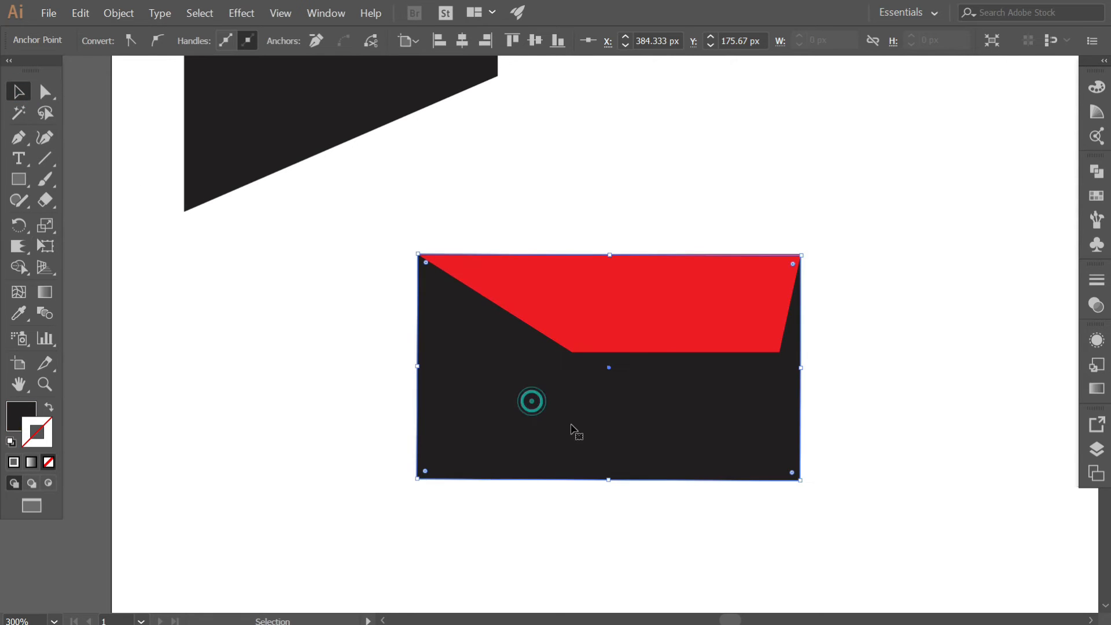
scroll(573, 428, "down", 1)
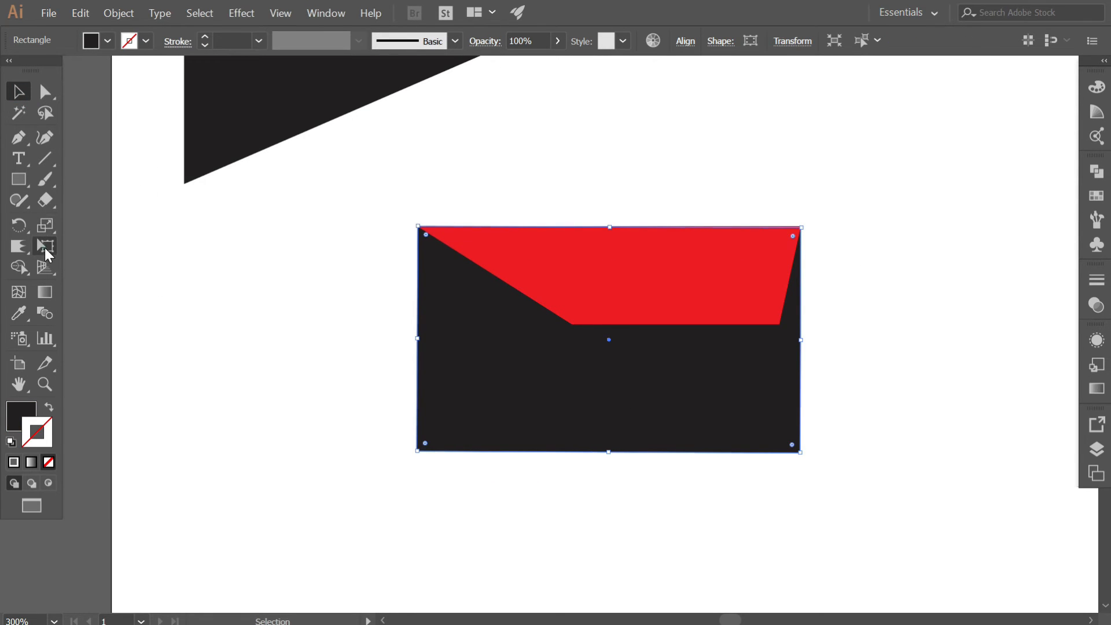
left_click(44, 247)
left_click(174, 256)
left_click_drag(802, 458, 882, 454)
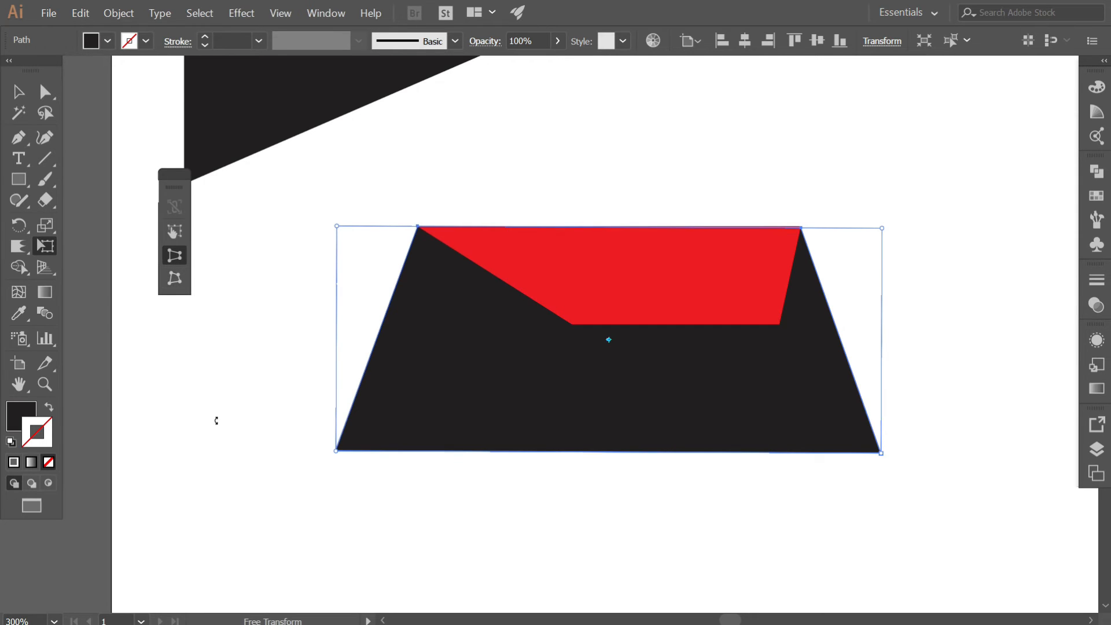
Delete the red shape lying over the black trapezoid
left_click(18, 91)
left_click(553, 299)
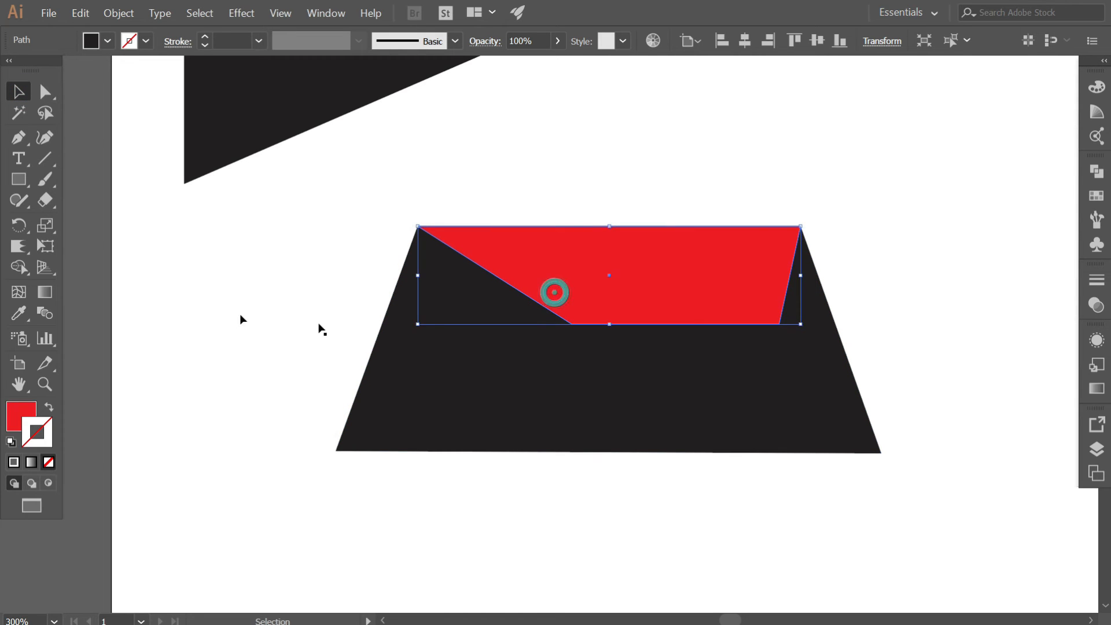
key("Delete")
Reshape the black trapezoid into an irregular quadrilateral with Free Distort, pulling its lower left corner up and inward
left_click(538, 315)
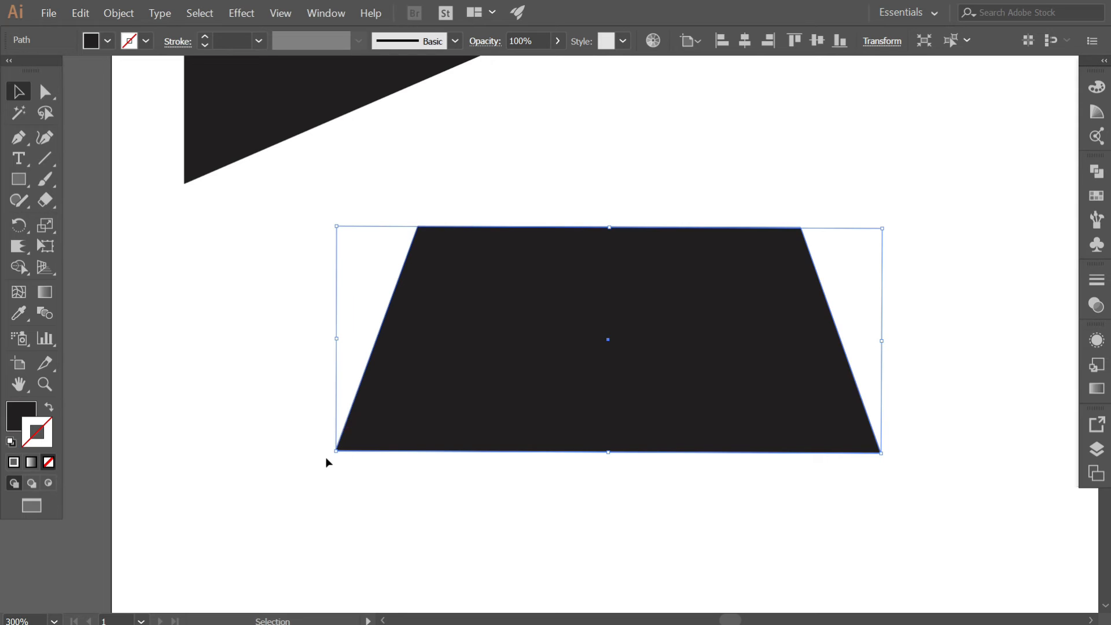
left_click(48, 246)
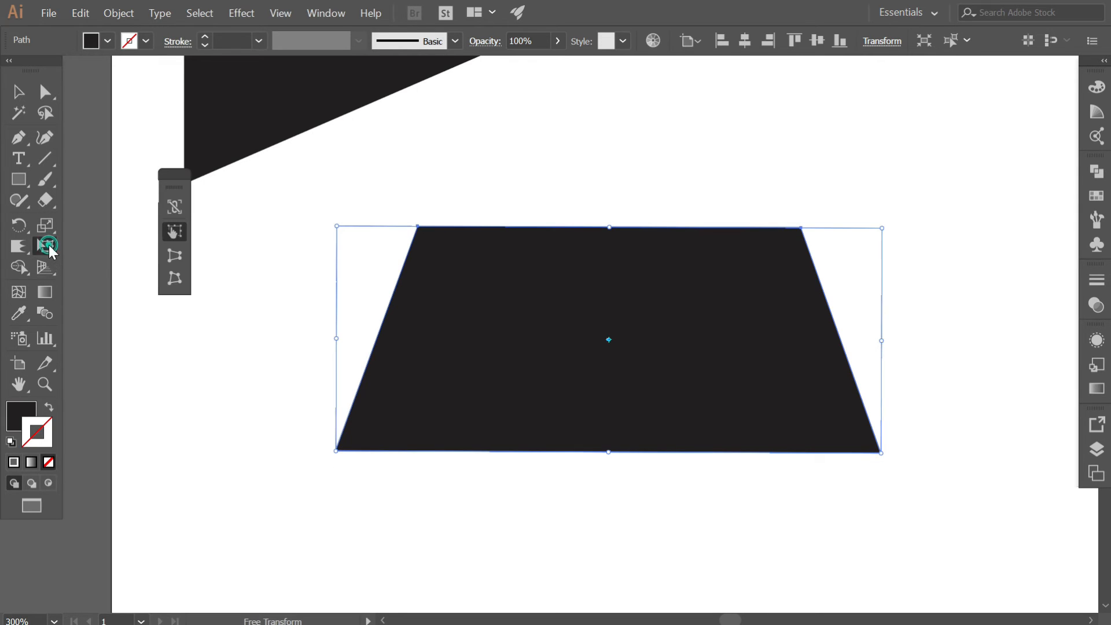
left_click(174, 278)
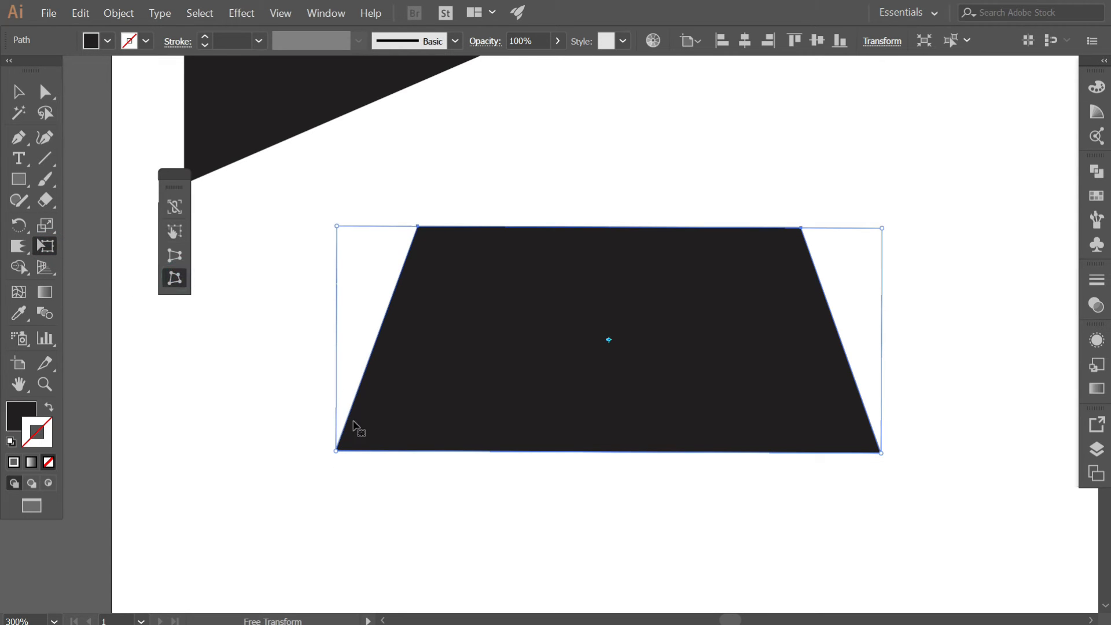
left_click_drag(339, 450, 414, 343)
scroll(440, 347, "up", 5)
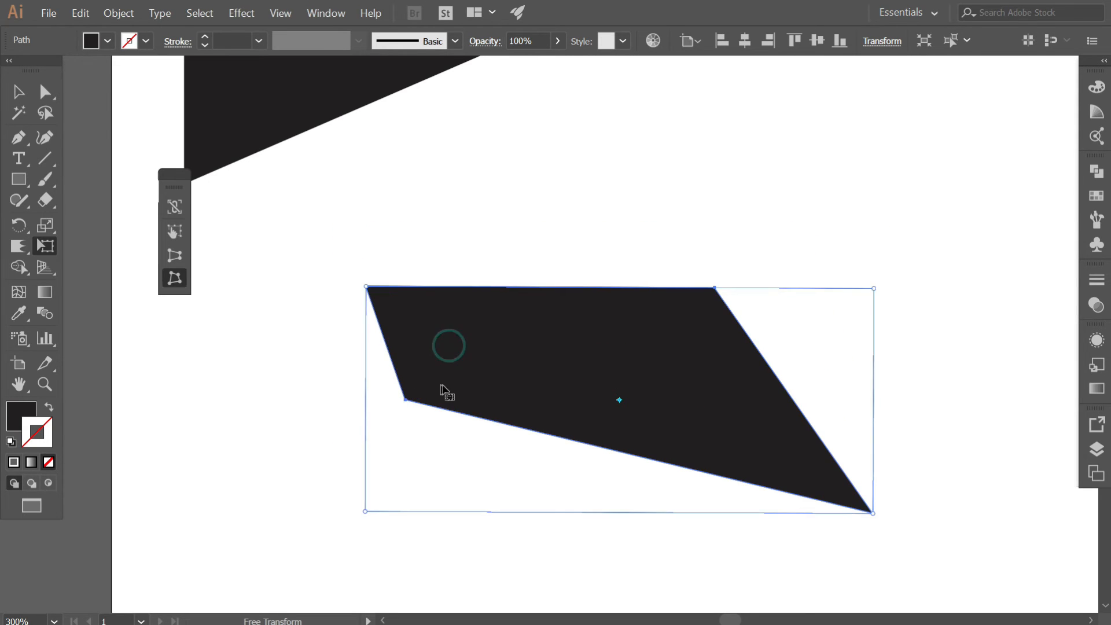
Draw a black rectangle above the distorted quadrilateral's right end and pull its lower right corner inward with Free Distort
left_click(12, 173)
left_click_drag(669, 205, 870, 353)
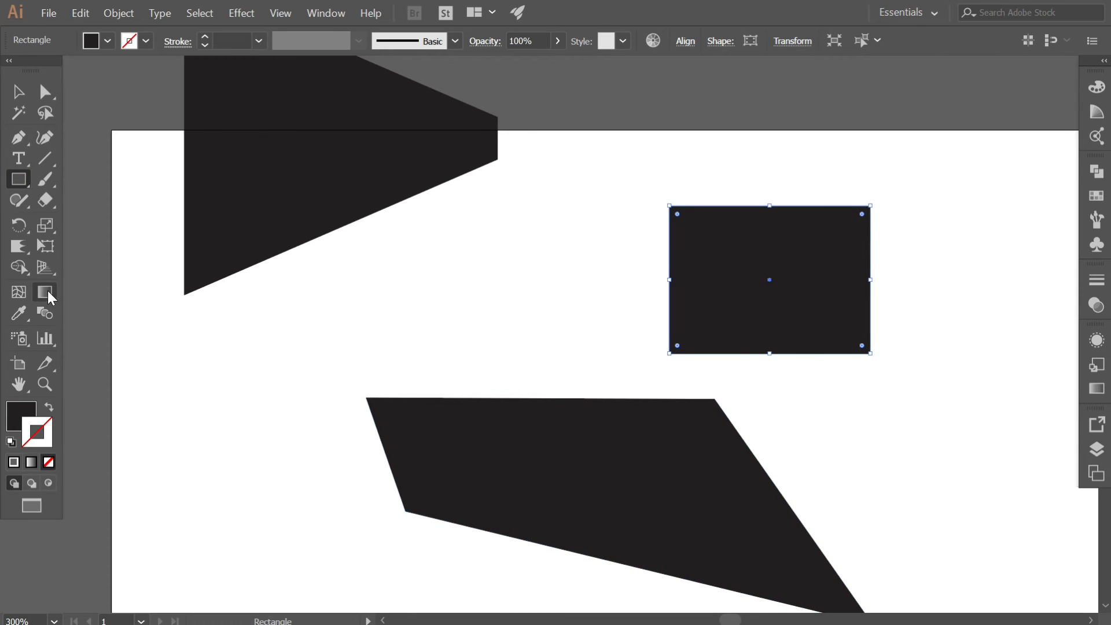
left_click(45, 244)
left_click(174, 277)
left_click_drag(870, 353, 799, 285)
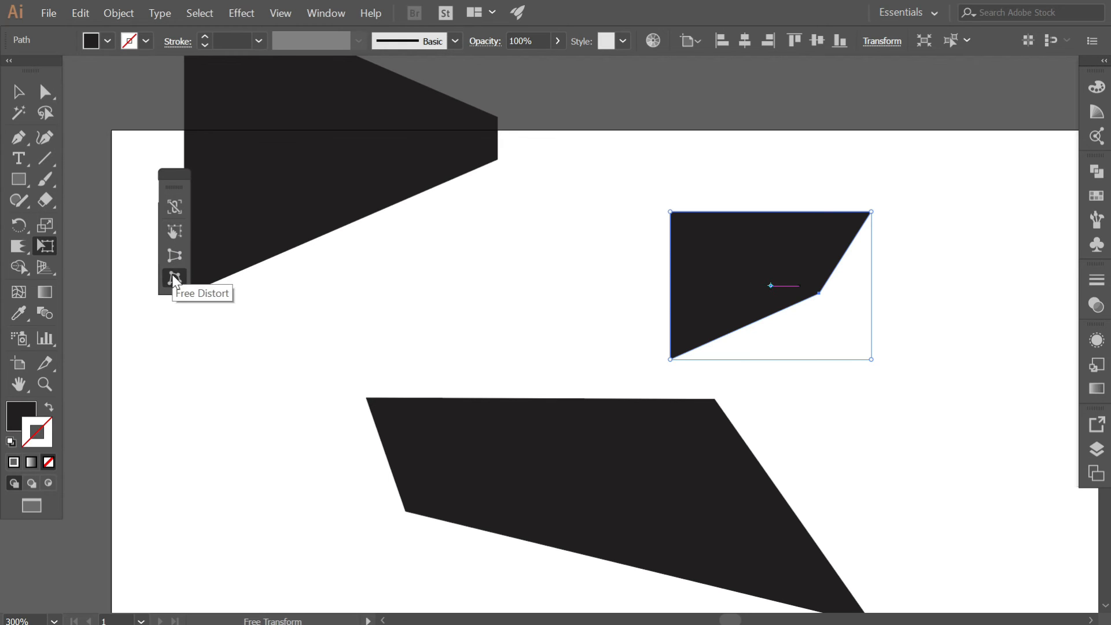
left_click(171, 204)
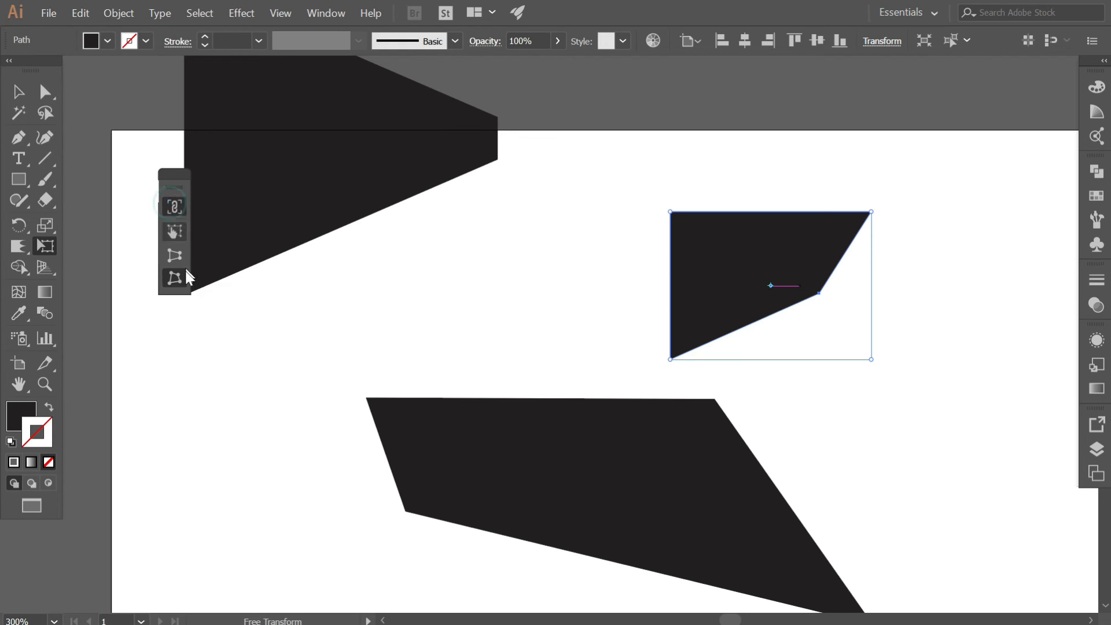
left_click(174, 231)
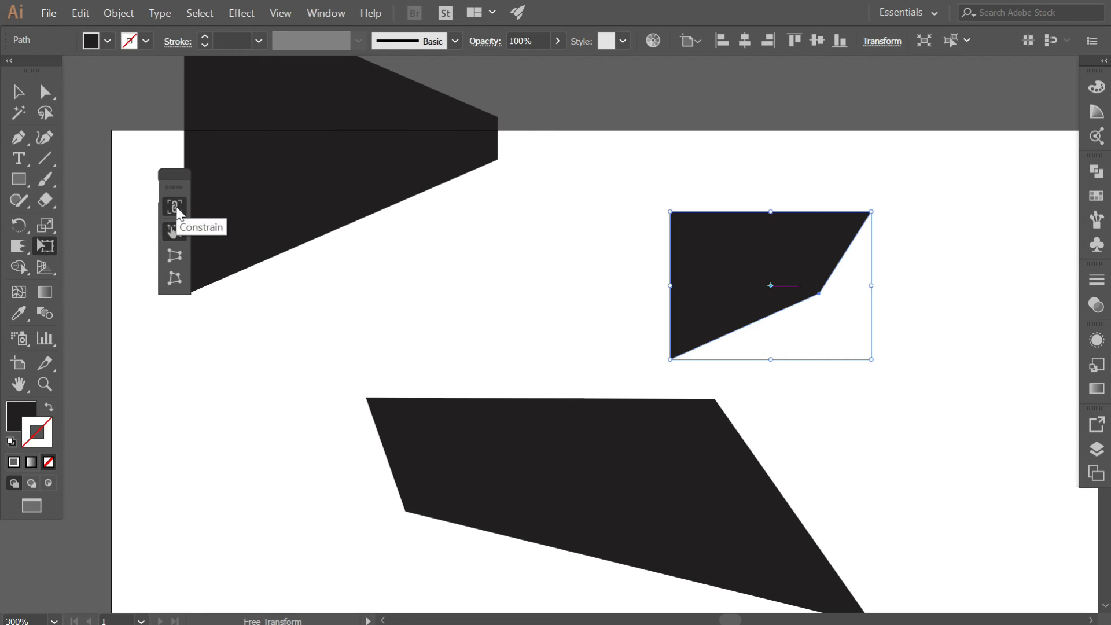
left_click(175, 207)
Draw a smaller rectangle in the gap between the shapes and slide its upper right corner horizontally inward using constrained Free Distort
left_click(18, 179)
left_click_drag(431, 254, 571, 368)
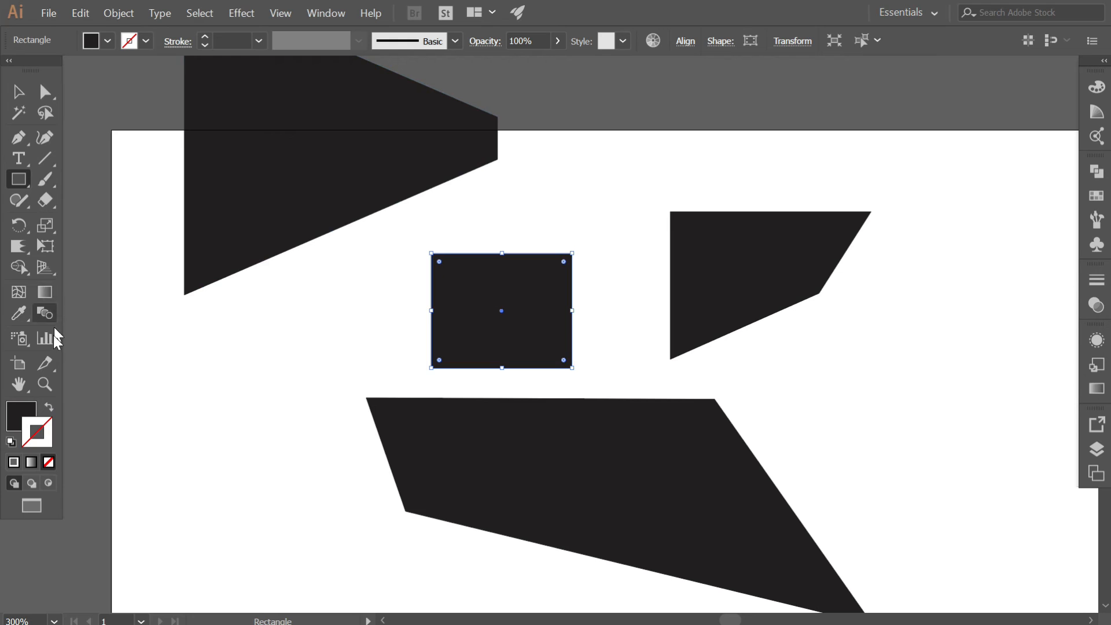
left_click(45, 246)
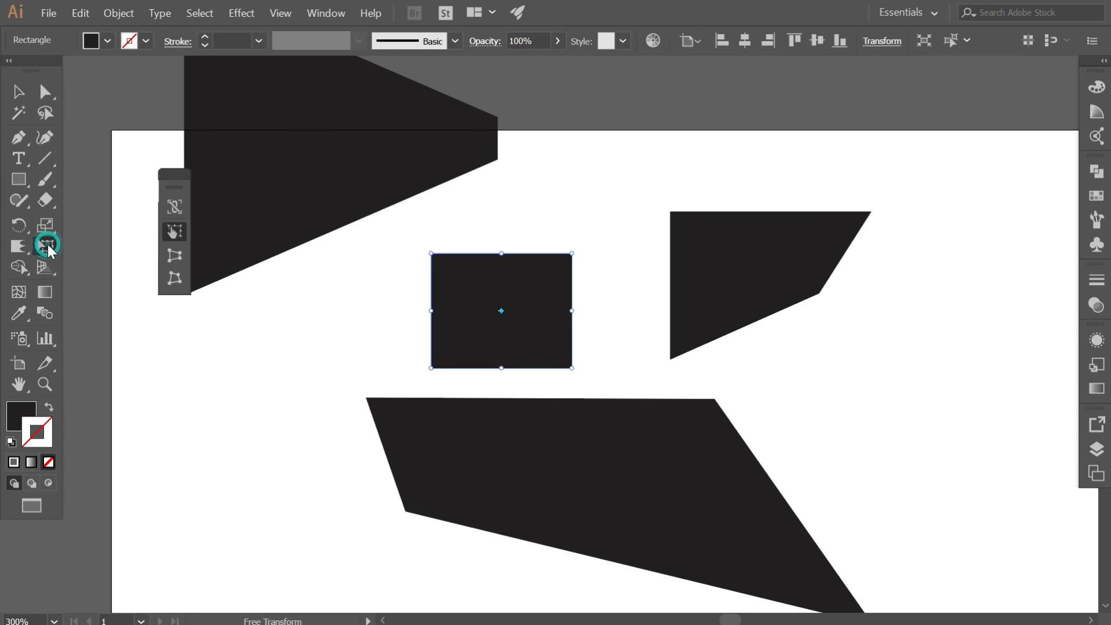
left_click(175, 281)
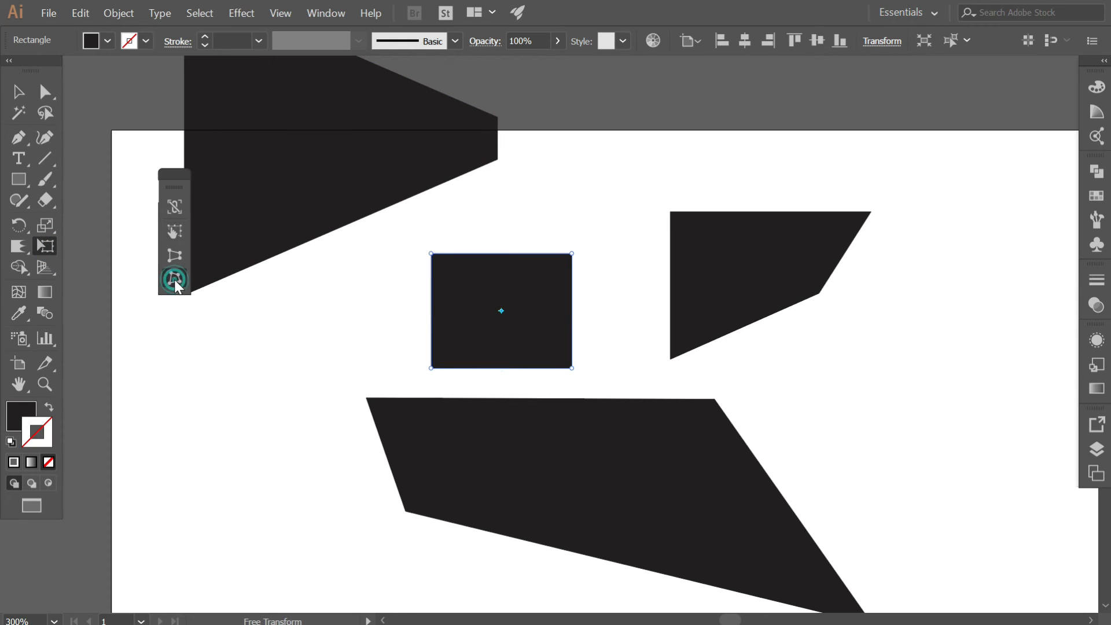
left_click(174, 206)
left_click_drag(570, 255, 455, 317)
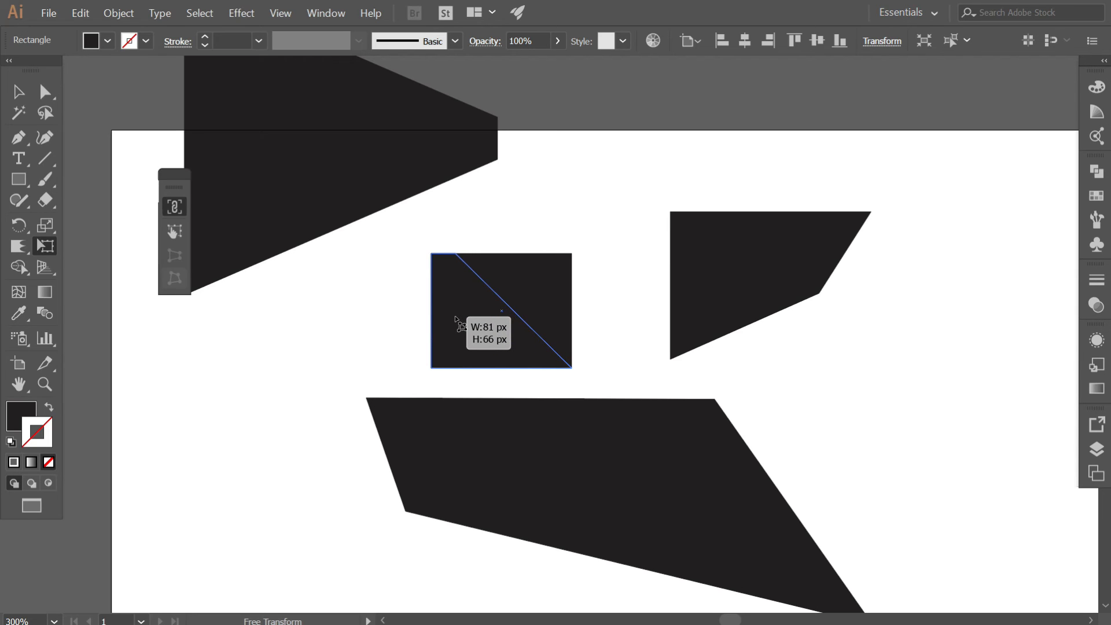
left_click_drag(456, 318, 461, 320)
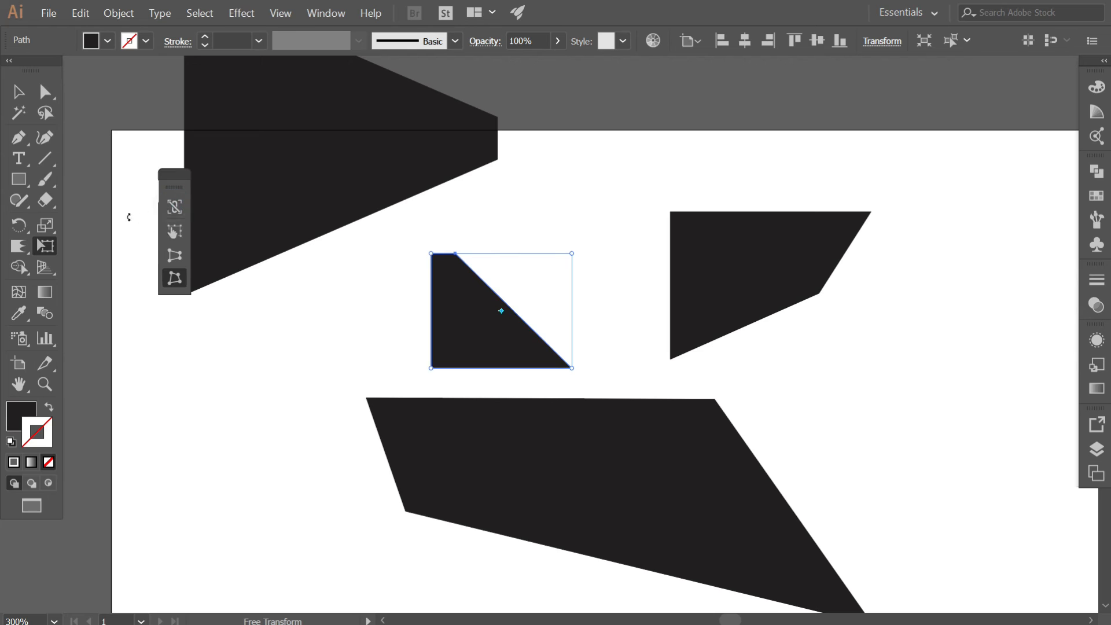
Draw a near-square rectangle near the artboard's left edge and pull its upper right corner slightly inward with Free Distort
left_click(17, 184)
left_click_drag(169, 338, 296, 457)
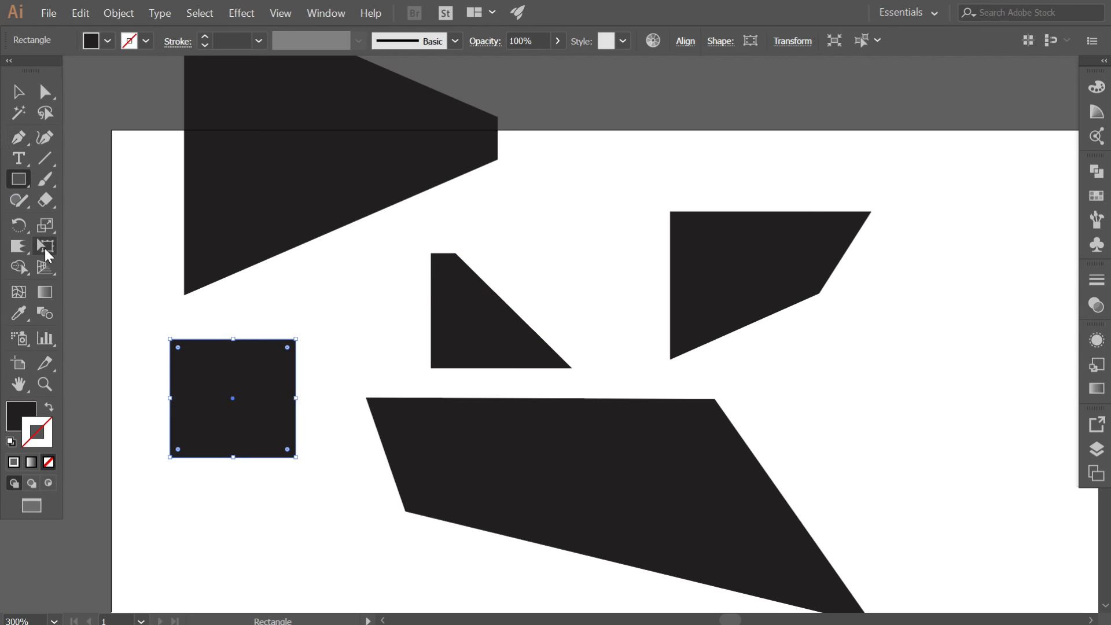
left_click(46, 246)
left_click(176, 271)
left_click_drag(296, 340, 271, 368)
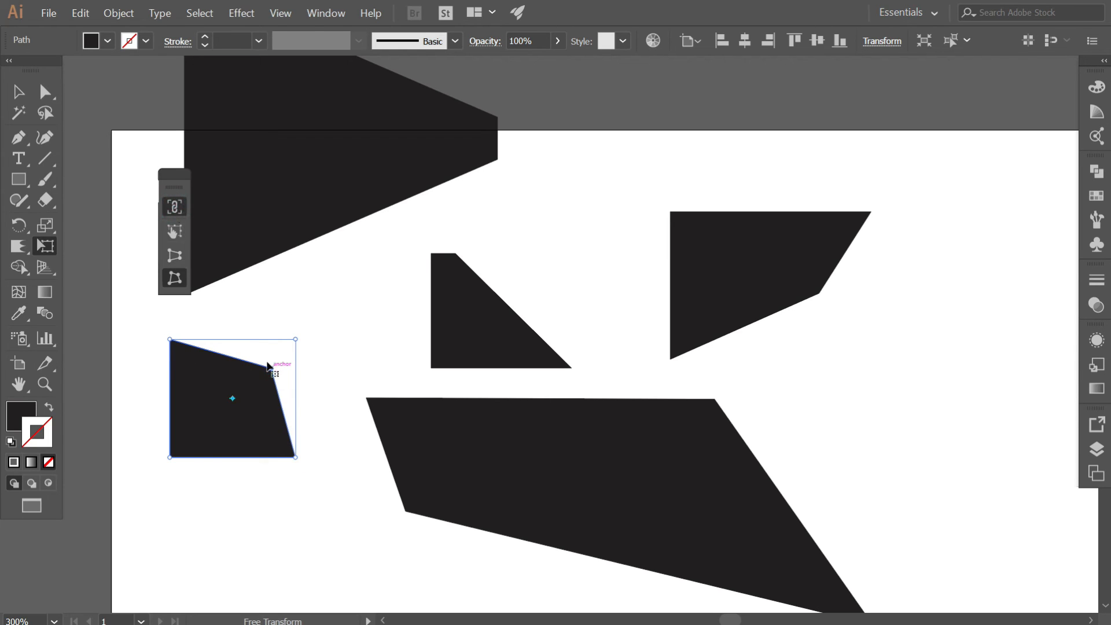
Collapse the left shape's right-hand corners inward to a narrow sliver with constrained Free Distort, and shift it slightly to the right
left_click_drag(299, 458, 184, 440)
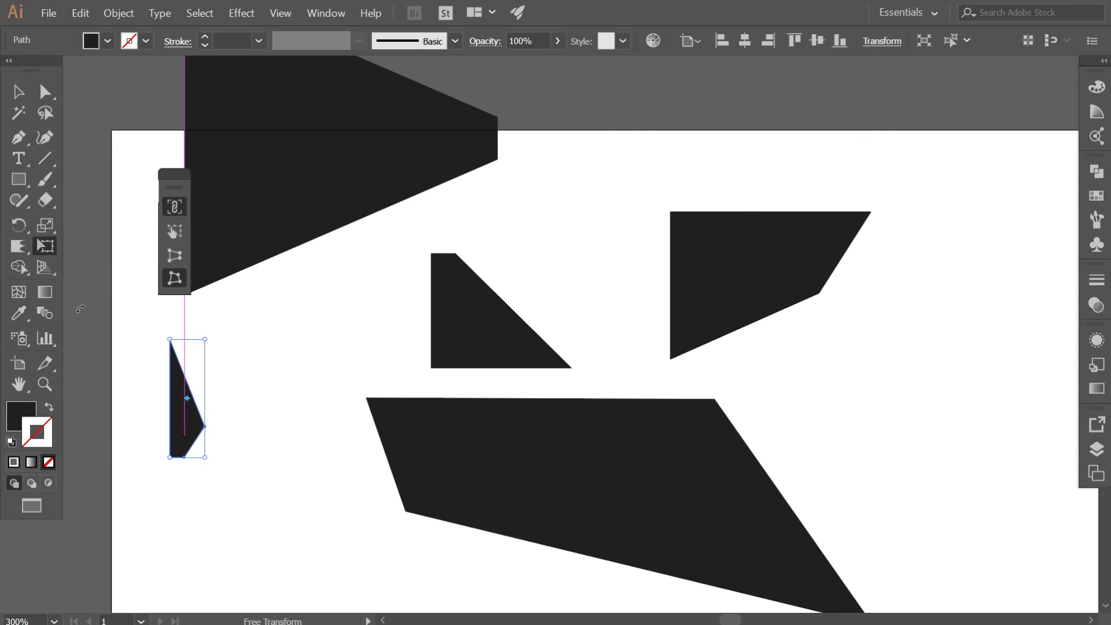
left_click(19, 92)
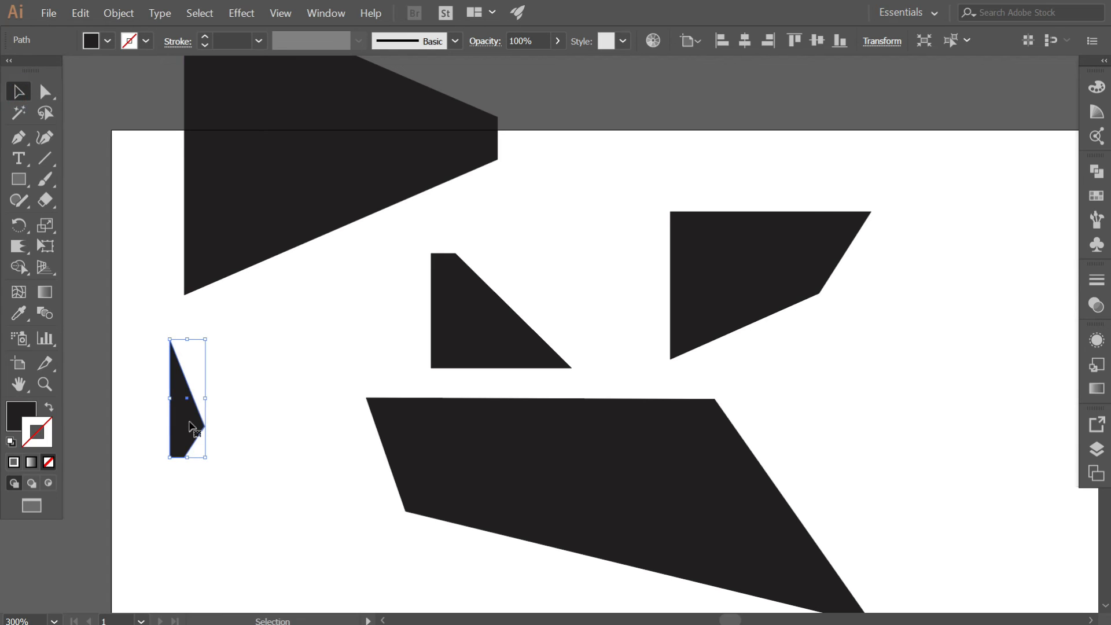
left_click_drag(192, 426, 236, 431)
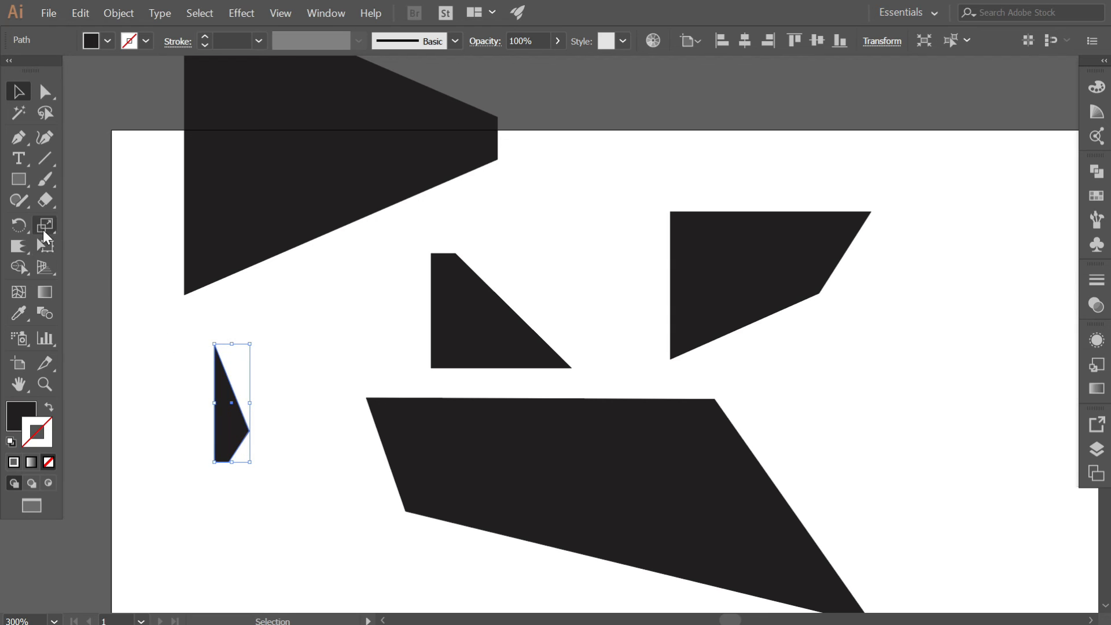
left_click(50, 246)
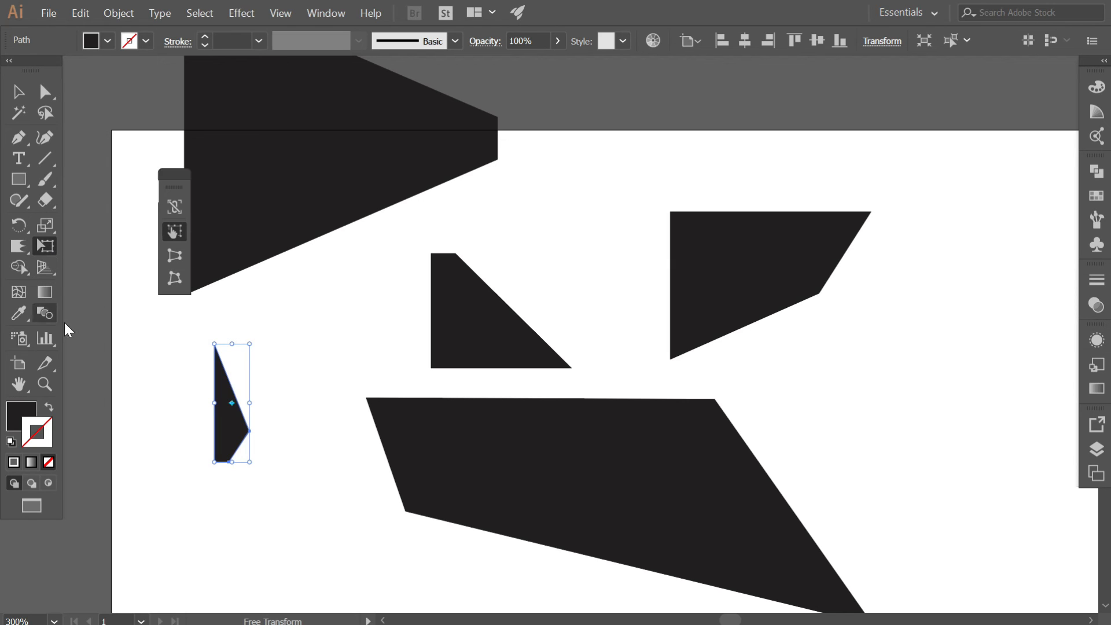
left_click(19, 92)
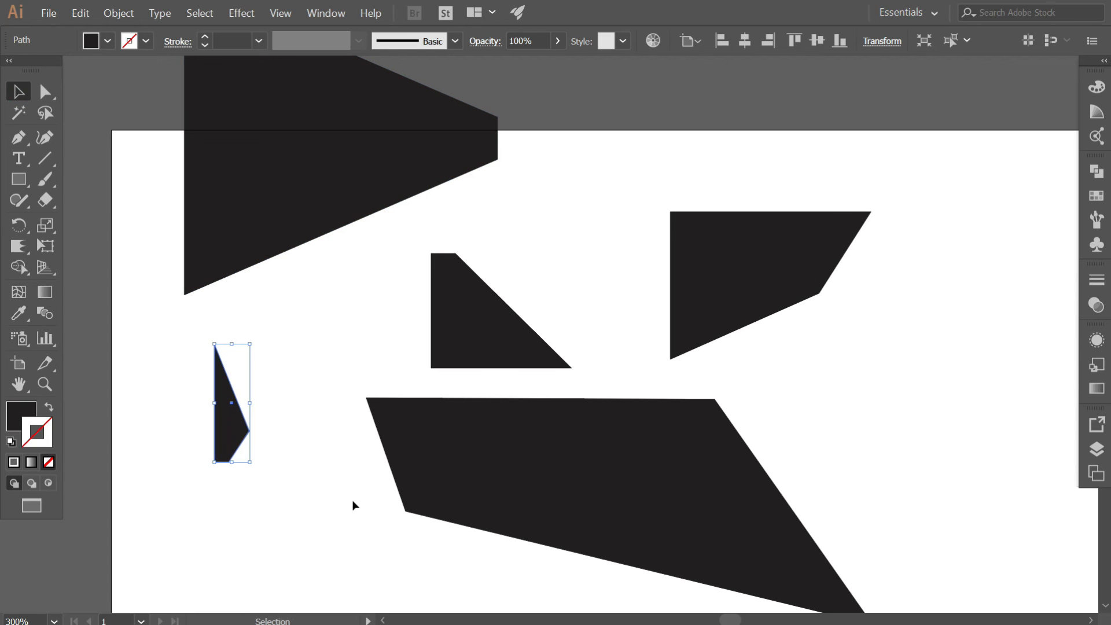
key("e")
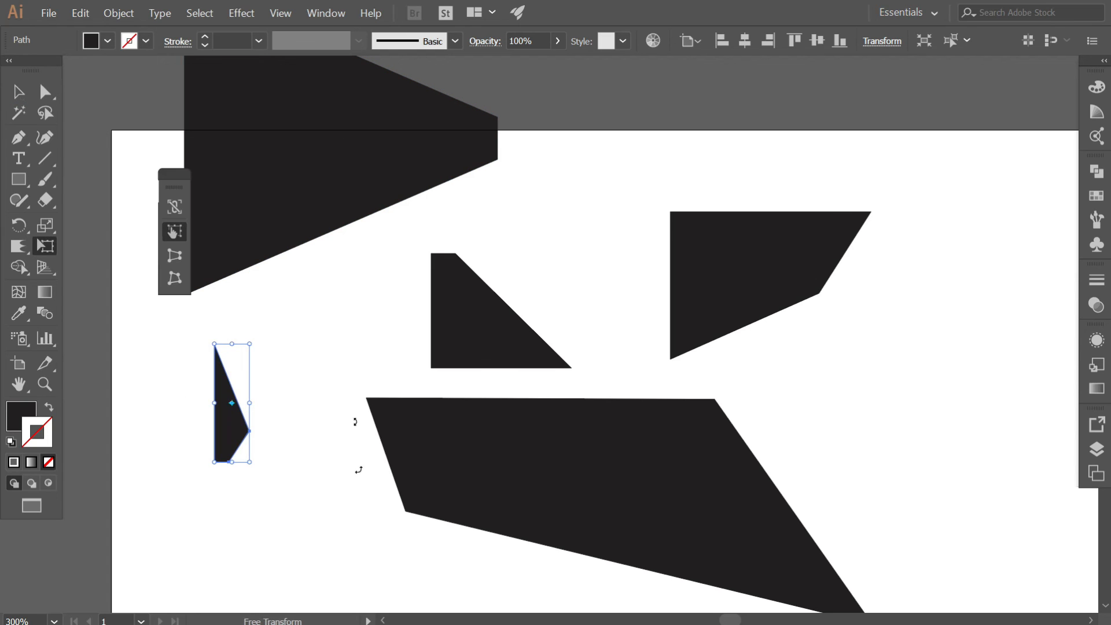
left_click(21, 98)
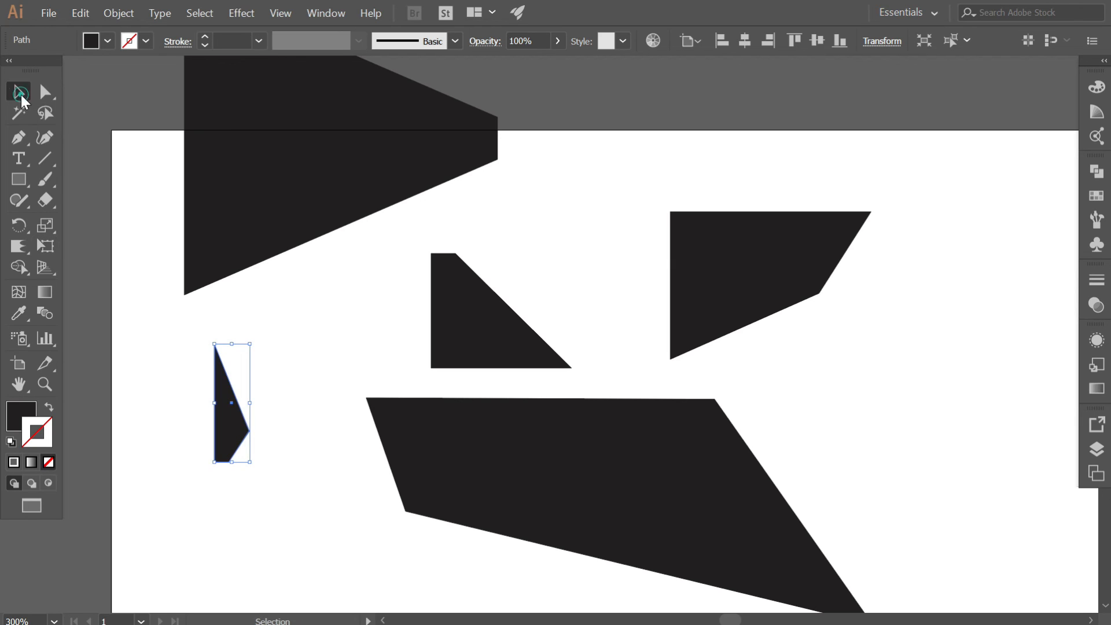